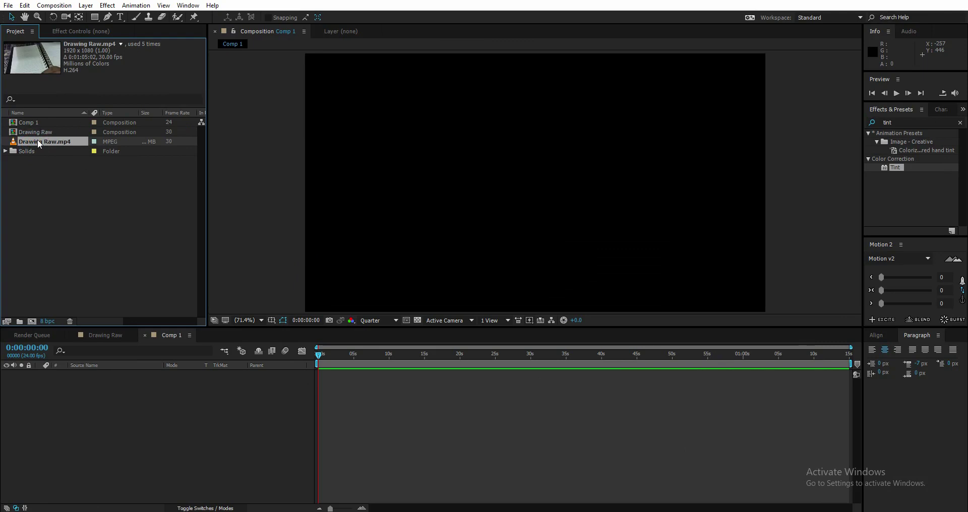
Step: Add the Drawing Raw.mp4 footage to Comp 1 and scale it with Fit to Comp
{"action": "mouse_move", "coordinate": [39, 142]}
{"action": "left_mouse_down"}
{"action": "mouse_move", "coordinate": [67, 183]}
{"action": "mouse_move", "coordinate": [119, 376]}
{"action": "left_mouse_up"}
{"action": "key", "text": "comma"}
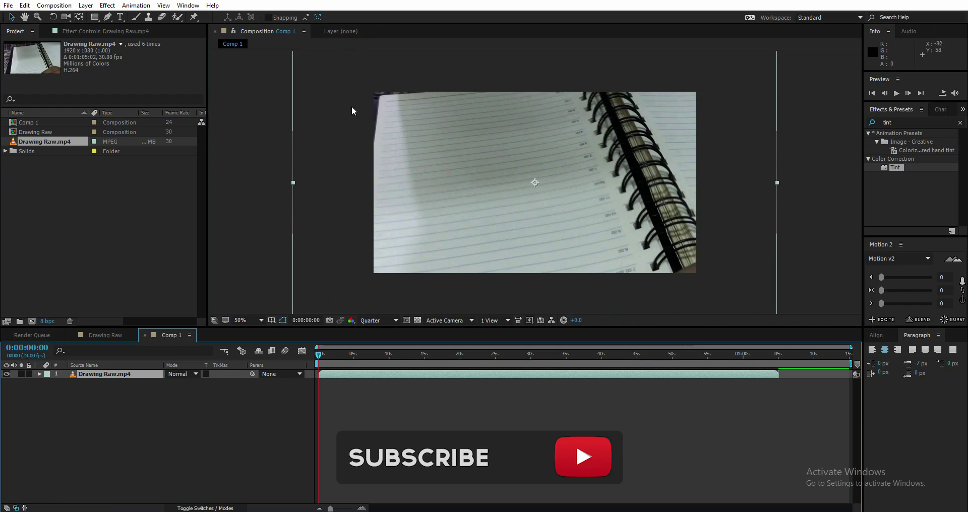
{"action": "right_click", "coordinate": [102, 373]}
{"action": "mouse_move", "coordinate": [142, 171]}
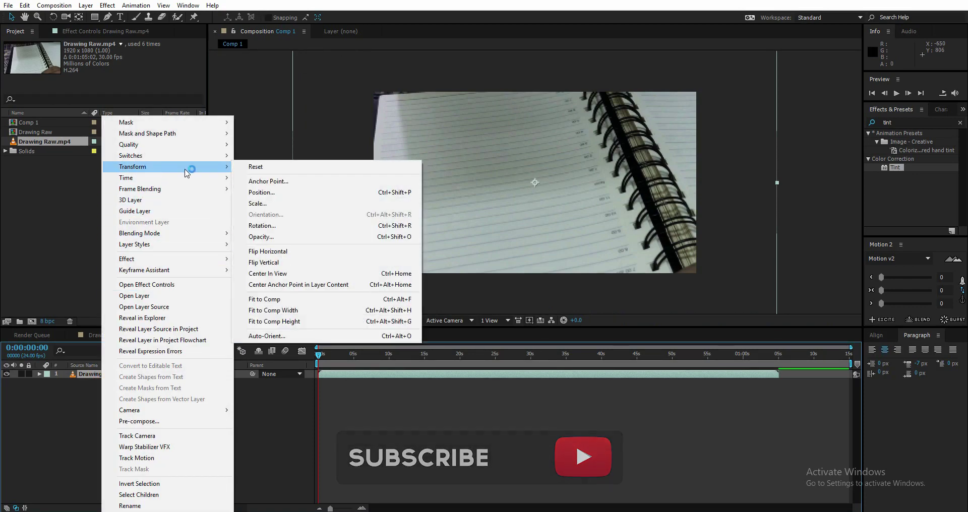
{"action": "left_click", "coordinate": [265, 300]}
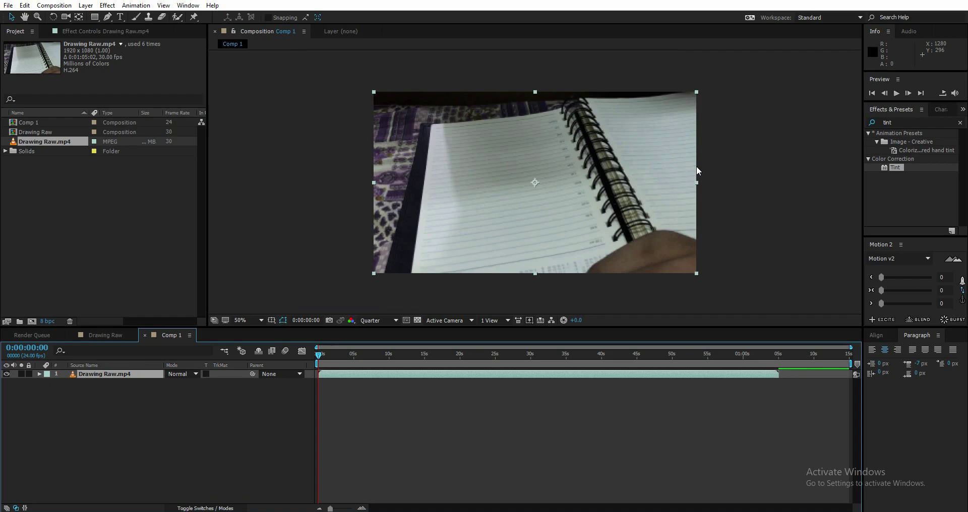
{"action": "key", "text": "alt+slash"}
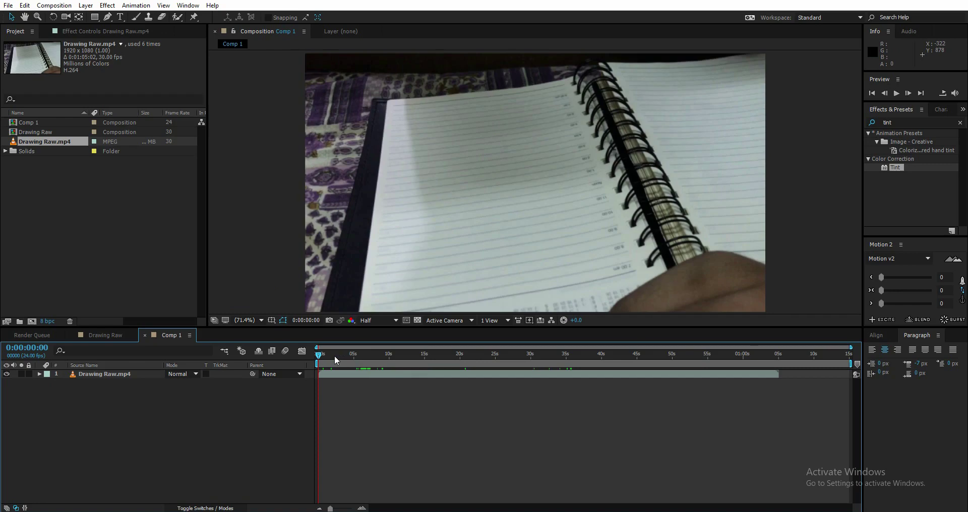
Step: Review the footage at successive times from about 6 to 46 seconds, checking the pencil shading and paper ball sections
{"action": "left_click", "coordinate": [365, 354]}
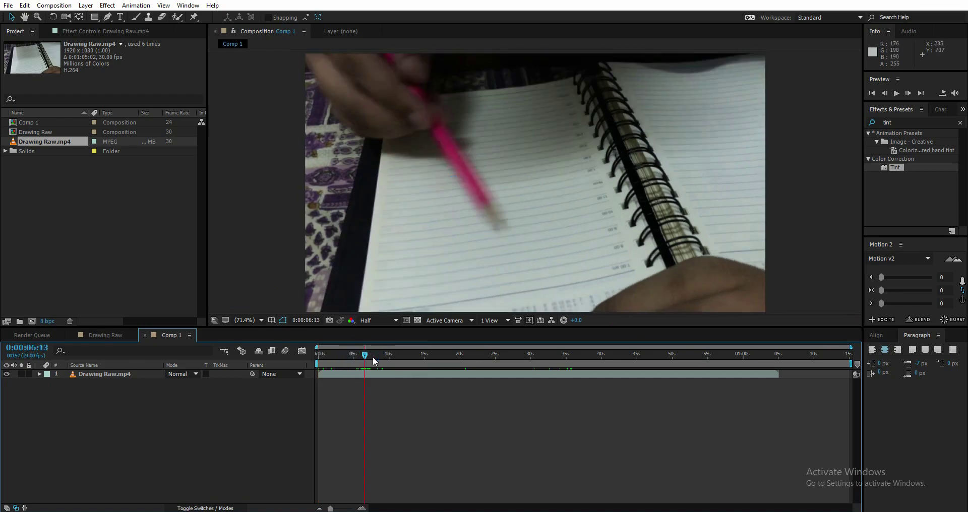
{"action": "left_click", "coordinate": [389, 359]}
{"action": "left_click", "coordinate": [410, 358]}
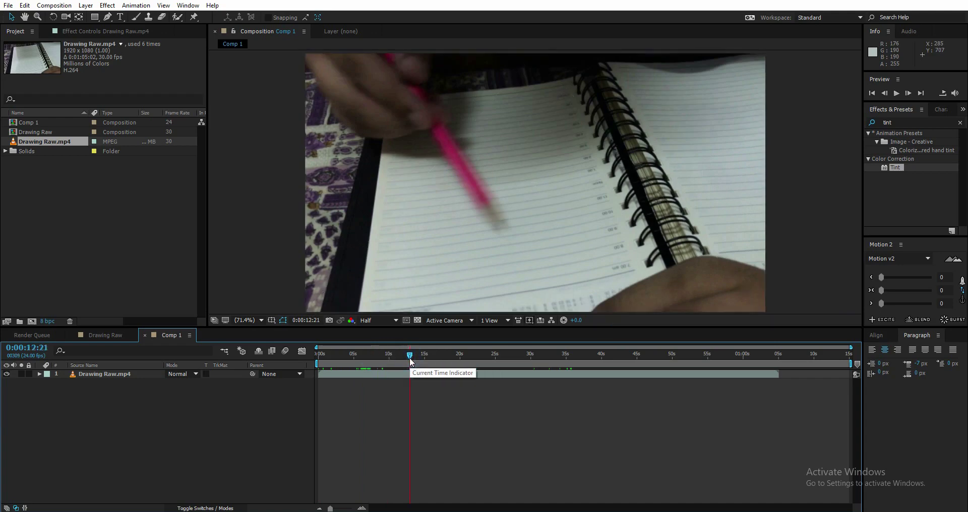
{"action": "left_click", "coordinate": [457, 358]}
{"action": "left_click", "coordinate": [472, 358]}
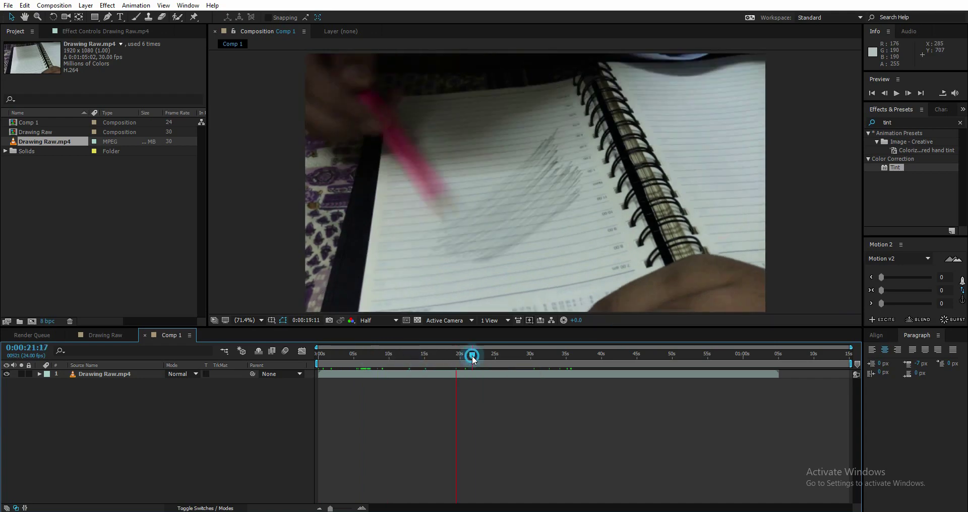
{"action": "left_click", "coordinate": [492, 359]}
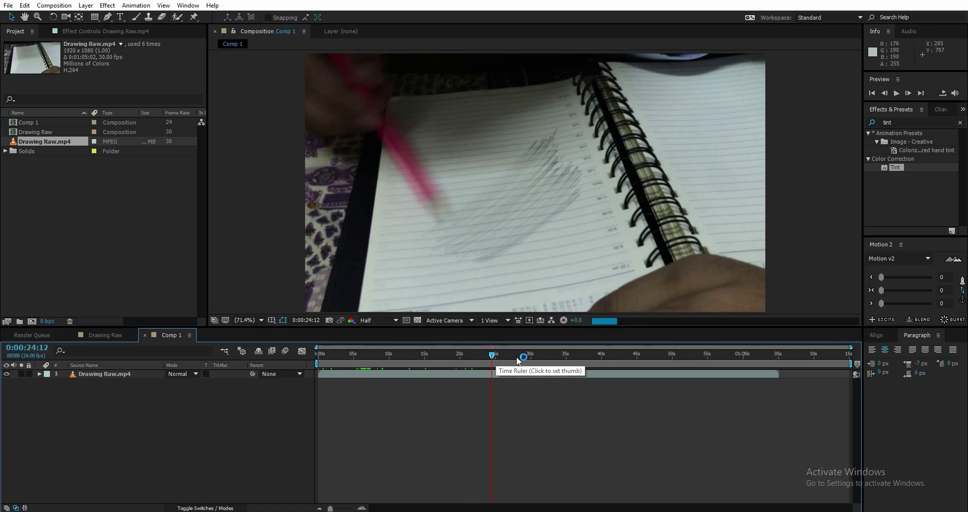
{"action": "left_click", "coordinate": [517, 358]}
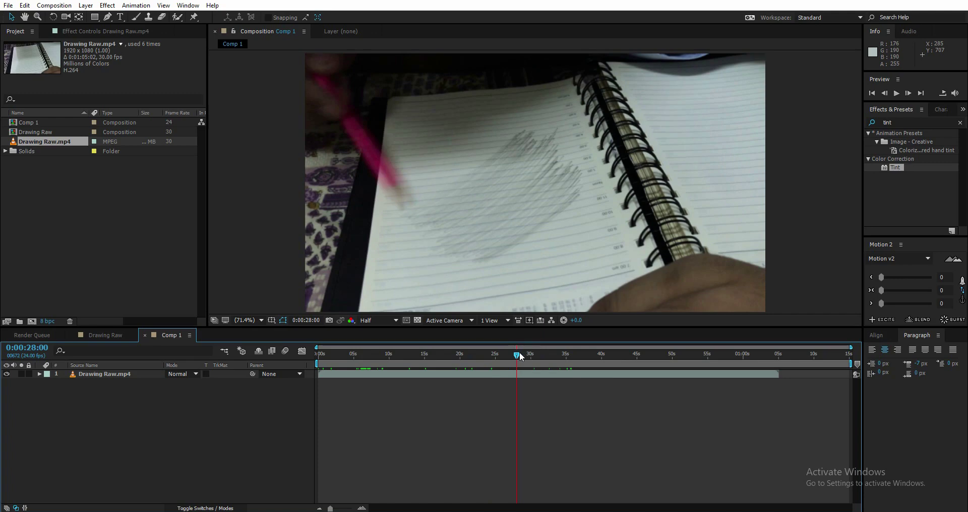
{"action": "left_click_drag", "start_coordinate": [520, 356], "coordinate": [580, 359]}
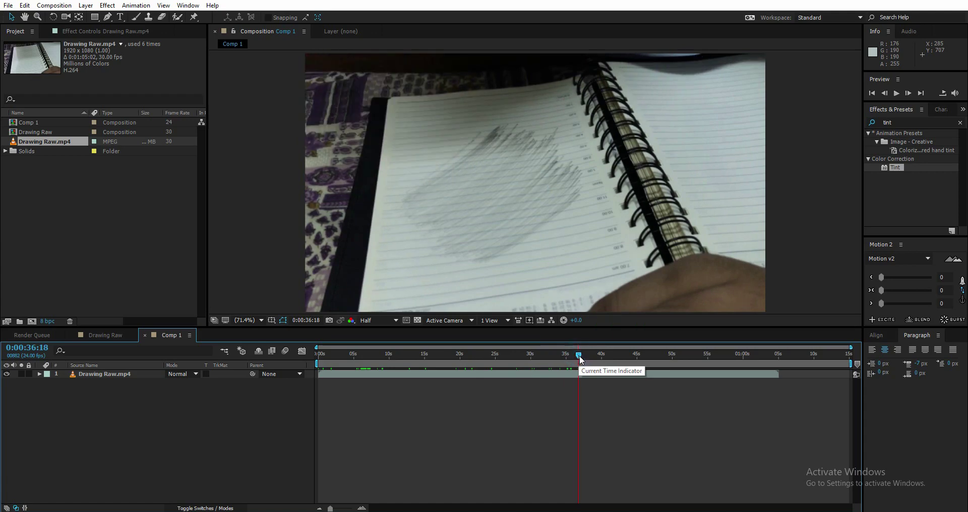
{"action": "left_click", "coordinate": [584, 358]}
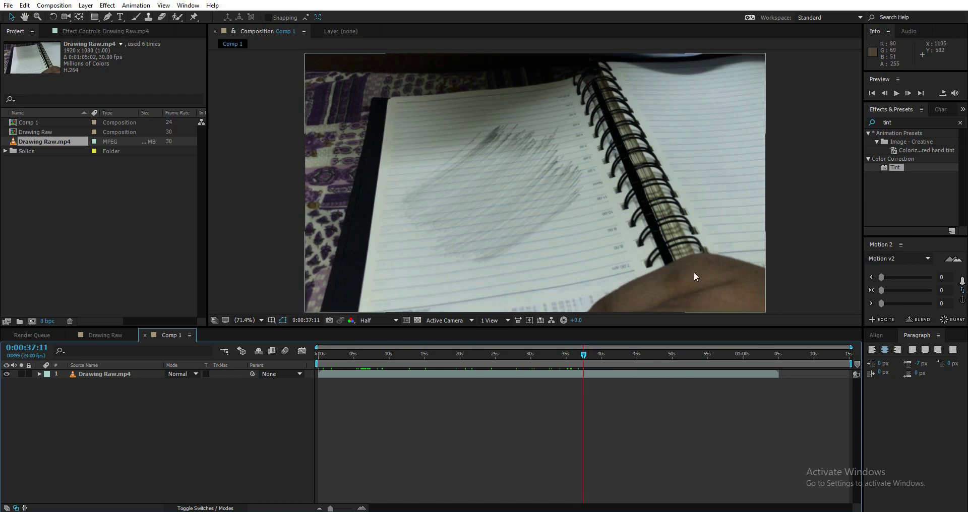
{"action": "left_click", "coordinate": [602, 355]}
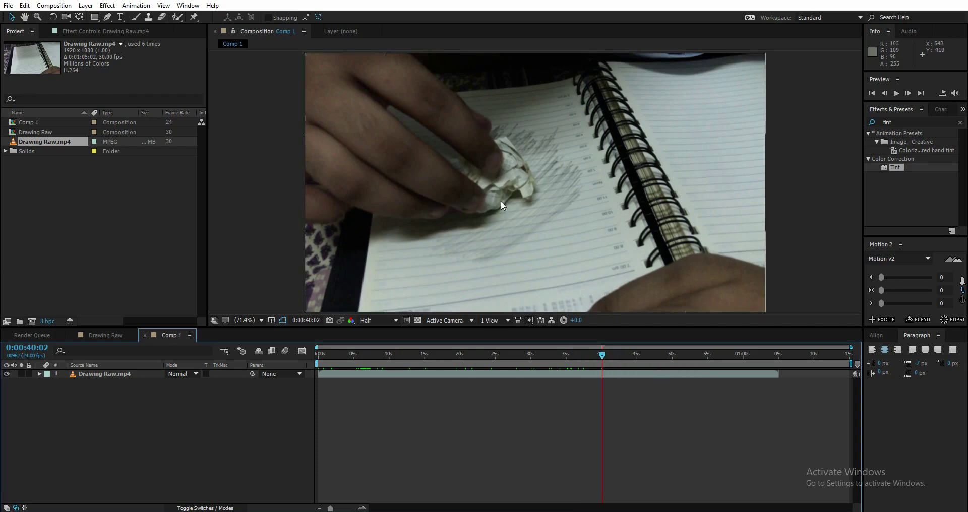
{"action": "left_click", "coordinate": [616, 355]}
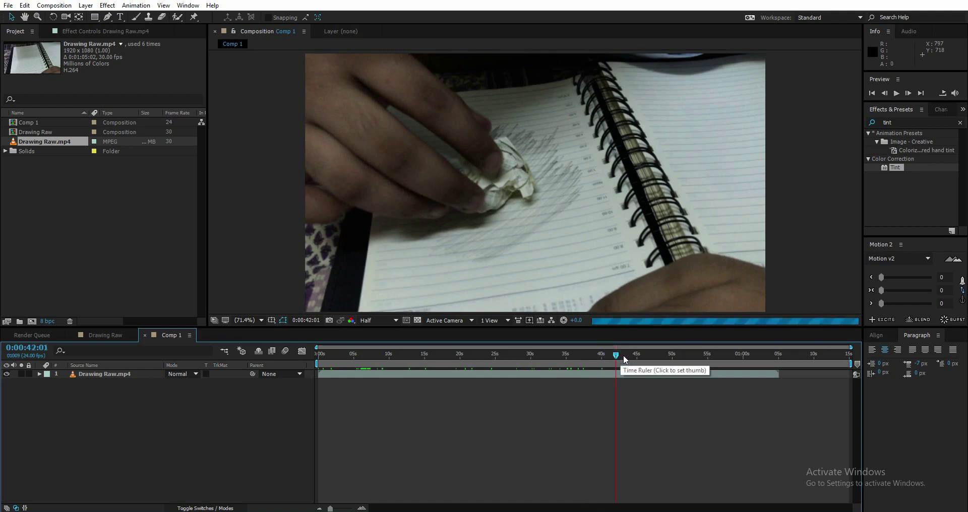
{"action": "left_click", "coordinate": [630, 356]}
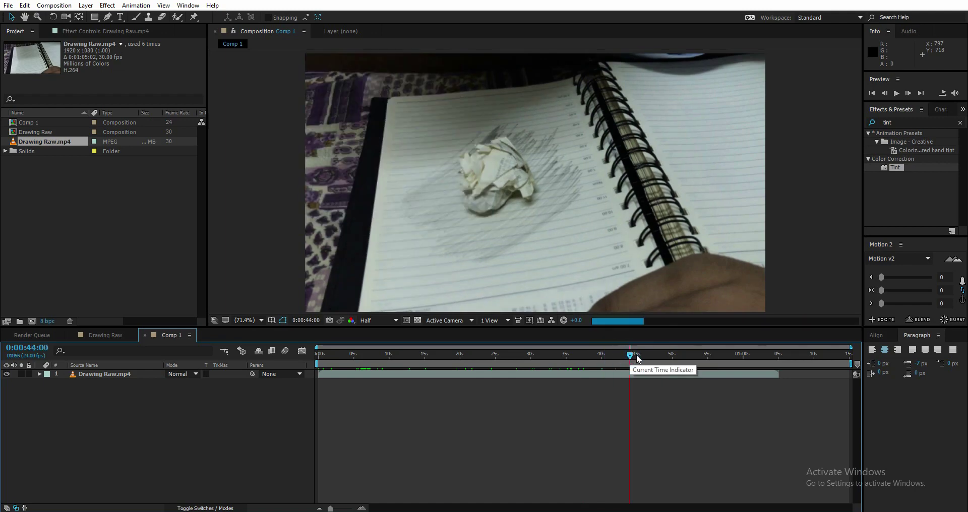
{"action": "left_click", "coordinate": [644, 356]}
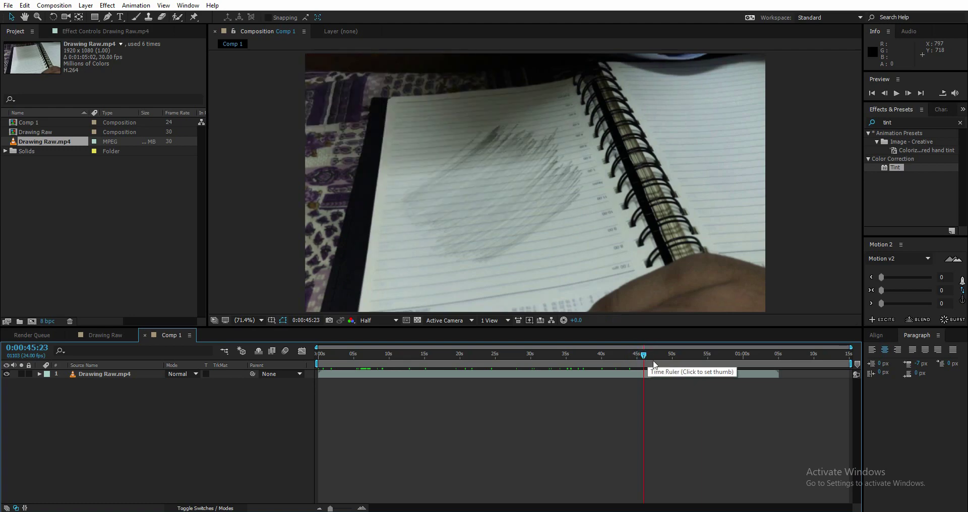
Step: Lower the composition preview resolution to Quarter
{"action": "left_click", "coordinate": [374, 323]}
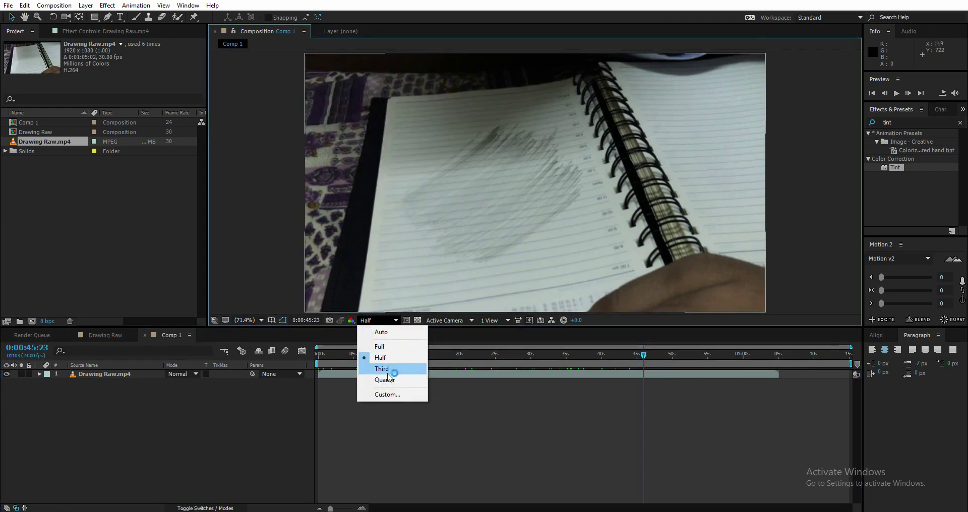
{"action": "left_click", "coordinate": [386, 369]}
{"action": "left_click", "coordinate": [380, 321]}
{"action": "left_click", "coordinate": [390, 380]}
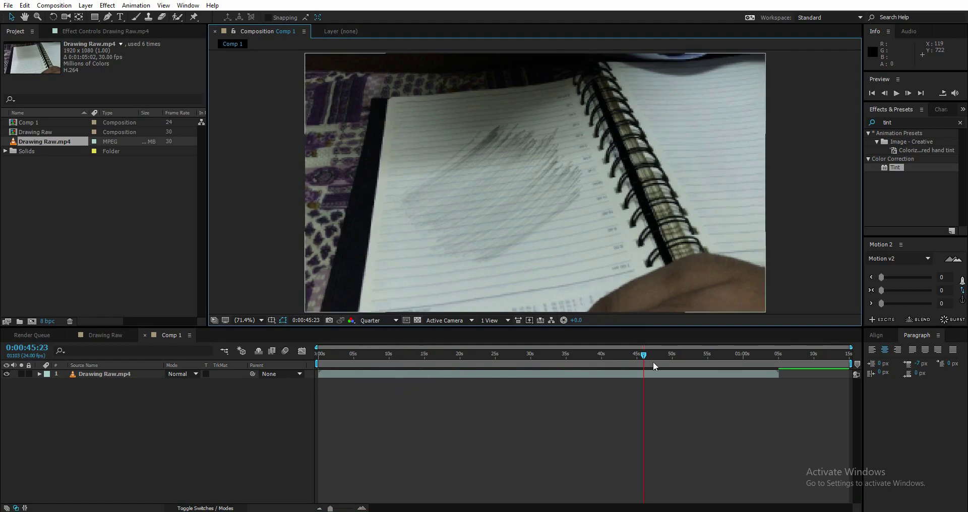
Step: Review the paper ball section of the footage from about 49 seconds to one minute, and return to the first frame
{"action": "left_click", "coordinate": [666, 355]}
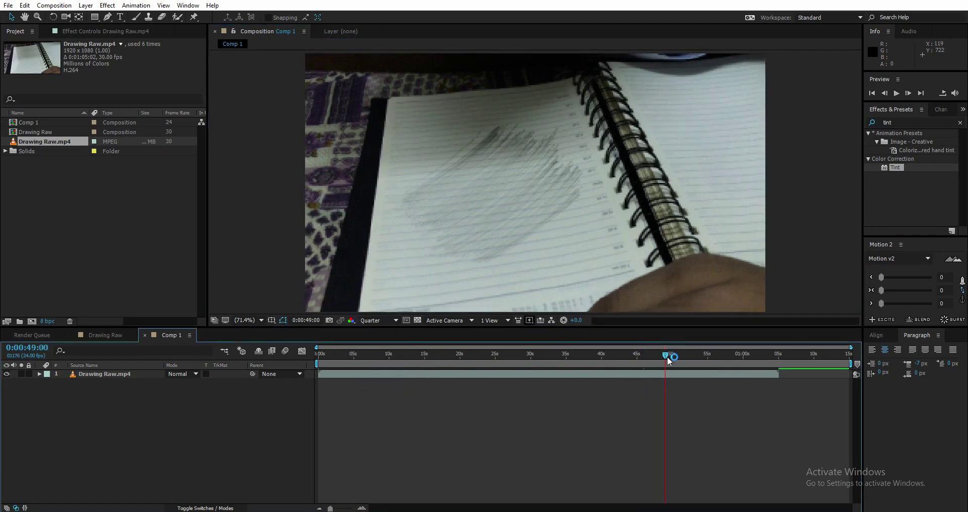
{"action": "left_click", "coordinate": [668, 359]}
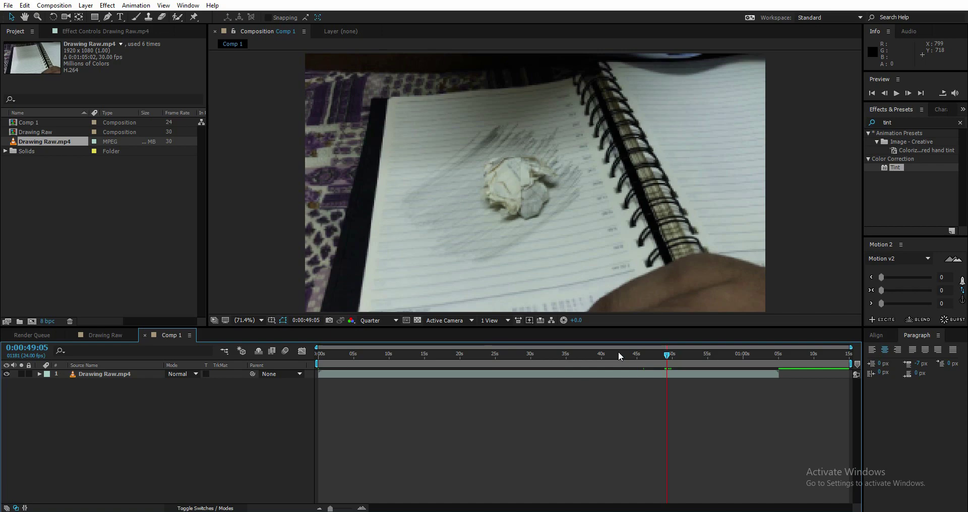
{"action": "left_click", "coordinate": [670, 356]}
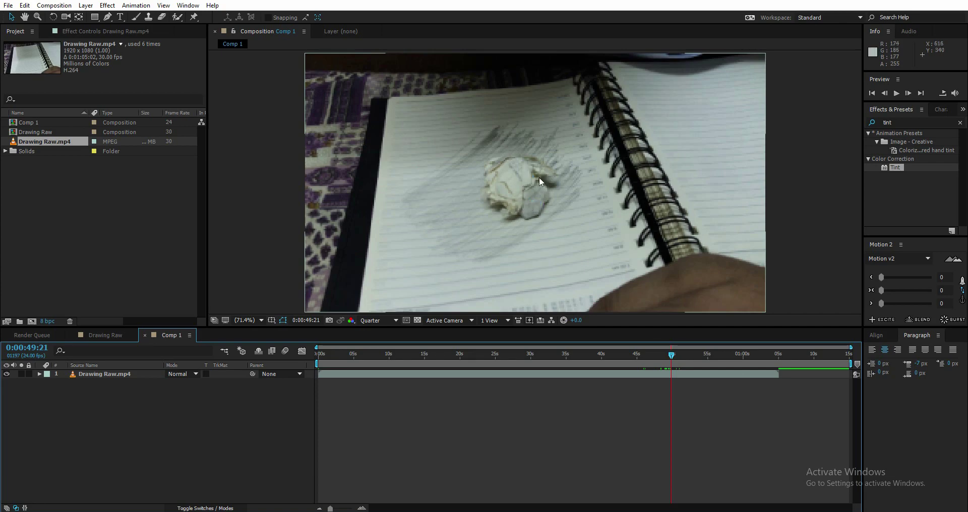
{"action": "left_click_drag", "start_coordinate": [683, 359], "coordinate": [697, 356]}
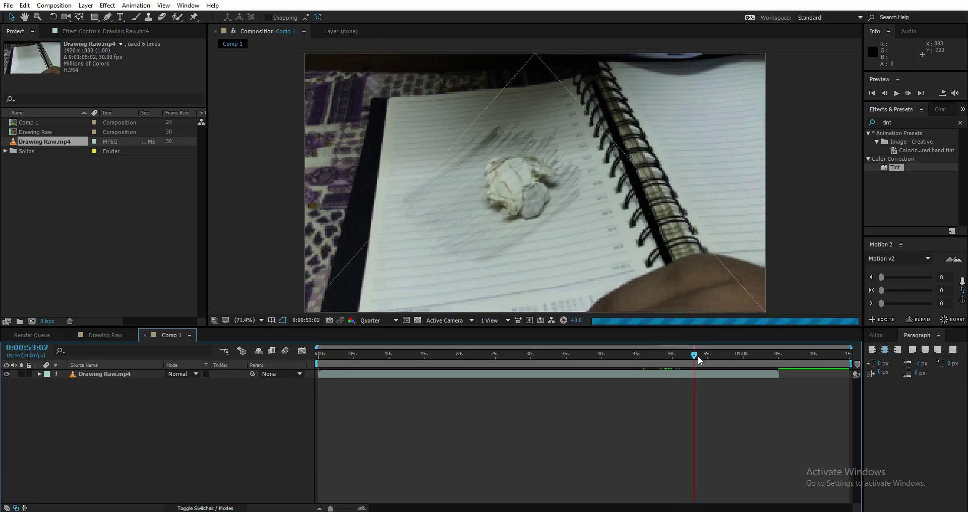
{"action": "left_click", "coordinate": [709, 357]}
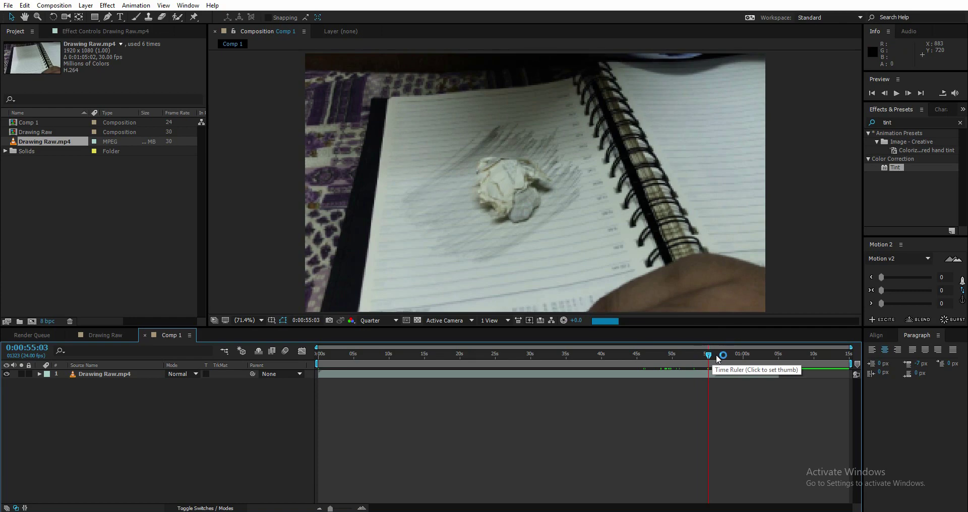
{"action": "left_click", "coordinate": [723, 357]}
{"action": "left_click_drag", "start_coordinate": [739, 357], "coordinate": [749, 356]}
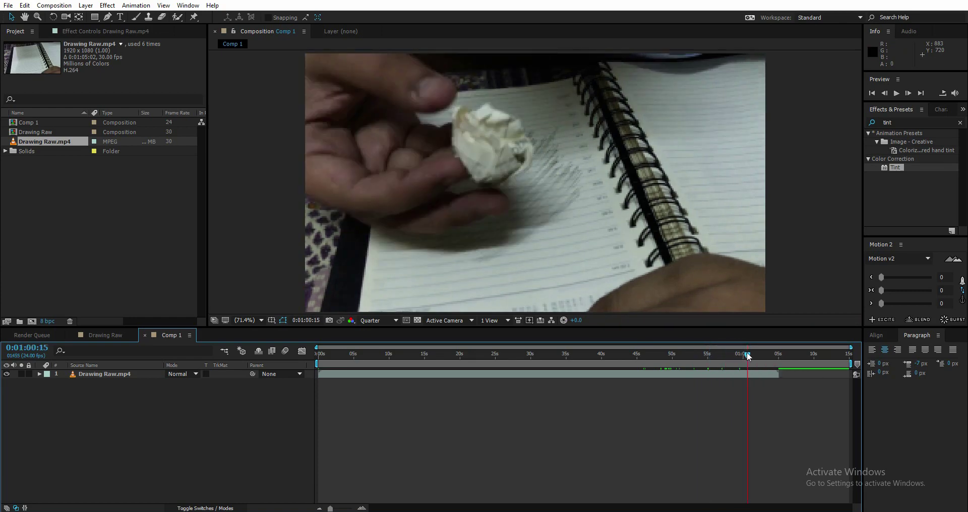
{"action": "left_click", "coordinate": [748, 356]}
{"action": "left_click", "coordinate": [748, 357]}
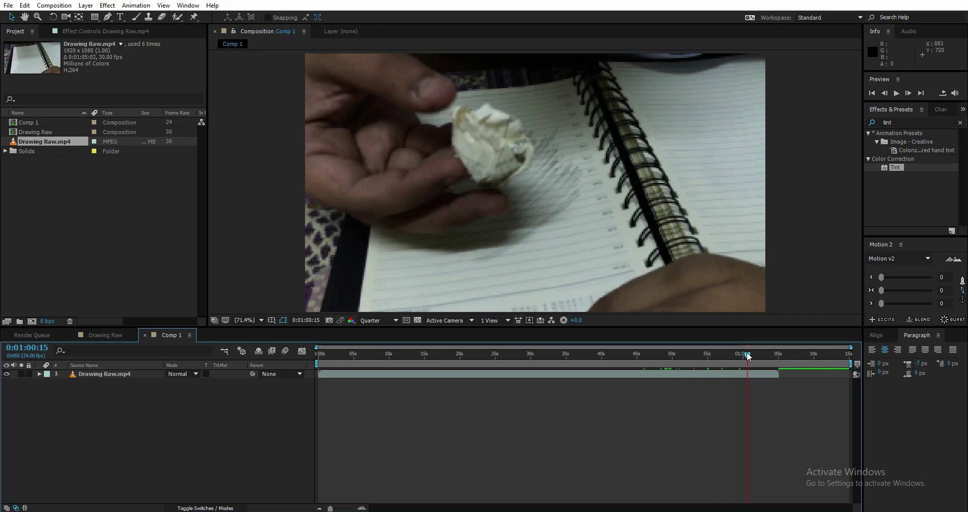
{"action": "left_click", "coordinate": [748, 356]}
{"action": "left_click", "coordinate": [748, 356]}
{"action": "key", "text": "Home"}
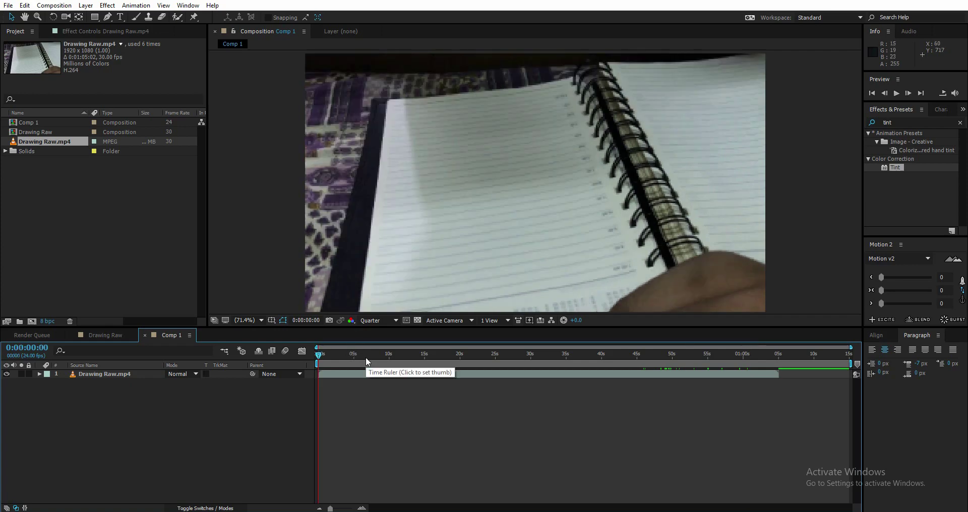
Step: Split the Drawing Raw.mp4 layer at 0:00:07:03, during the pencil shading
{"action": "left_click_drag", "start_coordinate": [362, 354], "coordinate": [370, 354]}
{"action": "left_click", "coordinate": [367, 374]}
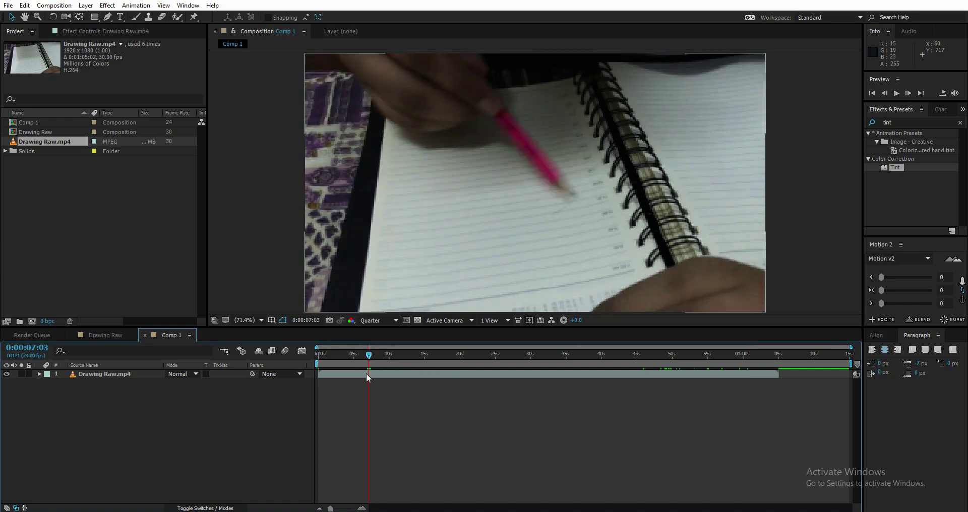
{"action": "left_click", "coordinate": [113, 374]}
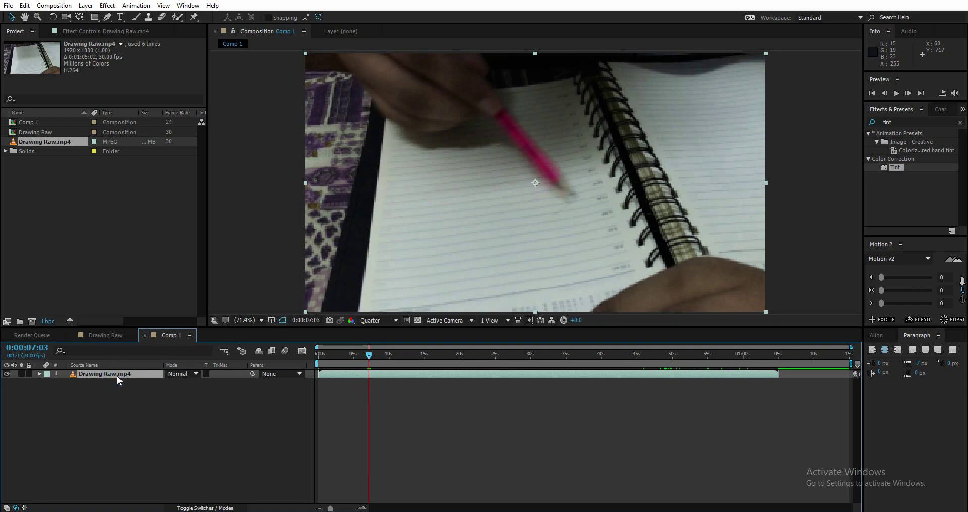
{"action": "key", "text": "ctrl+d"}
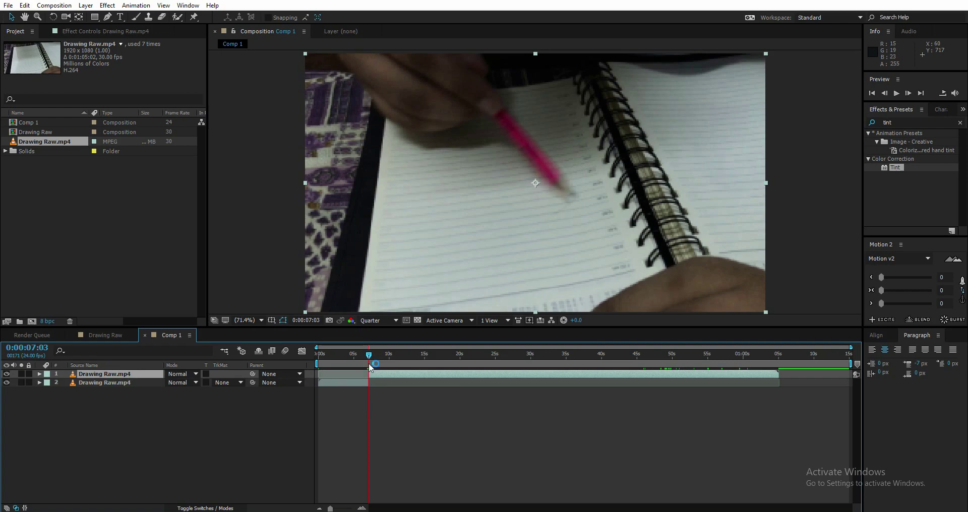
Step: Split the upper Drawing Raw.mp4 section at 0:00:35:13, once the hand has left the finished pencil shading
{"action": "left_click", "coordinate": [494, 359]}
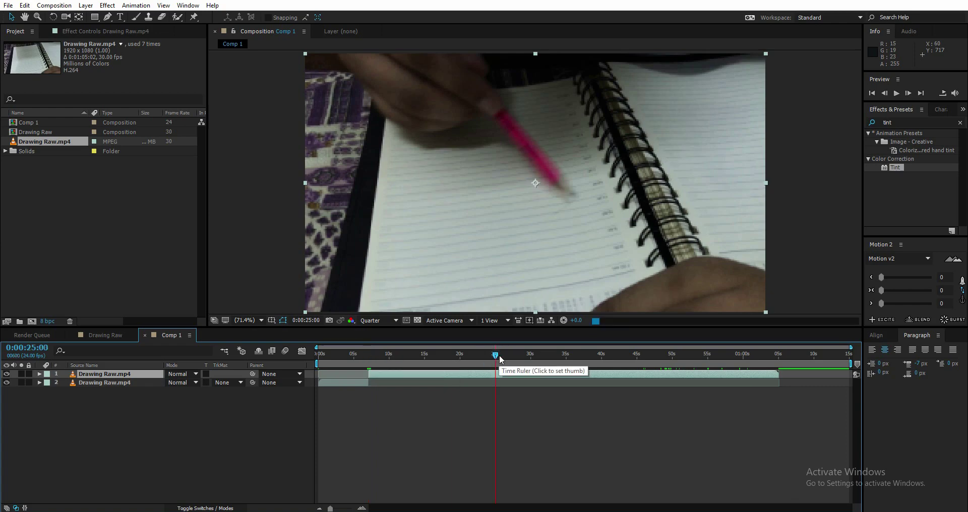
{"action": "left_click", "coordinate": [503, 358]}
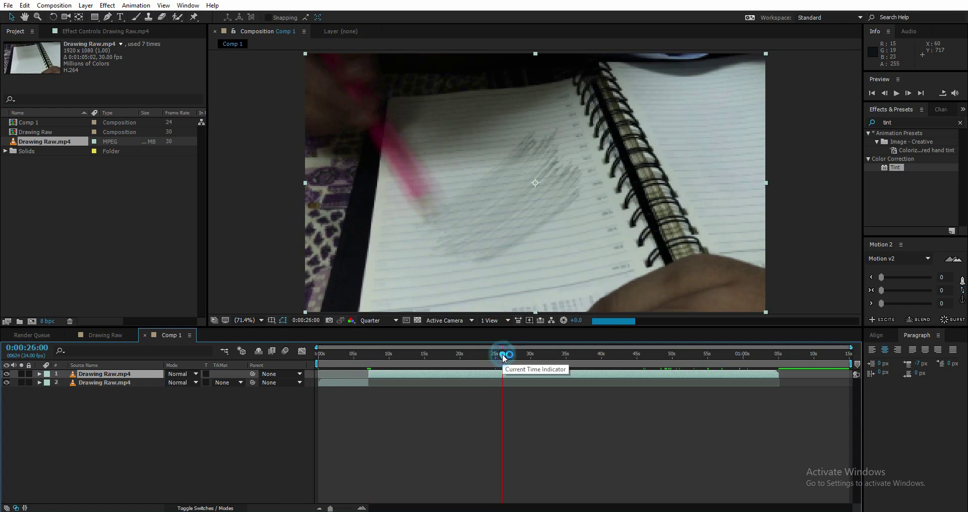
{"action": "left_click_drag", "start_coordinate": [502, 358], "coordinate": [528, 357]}
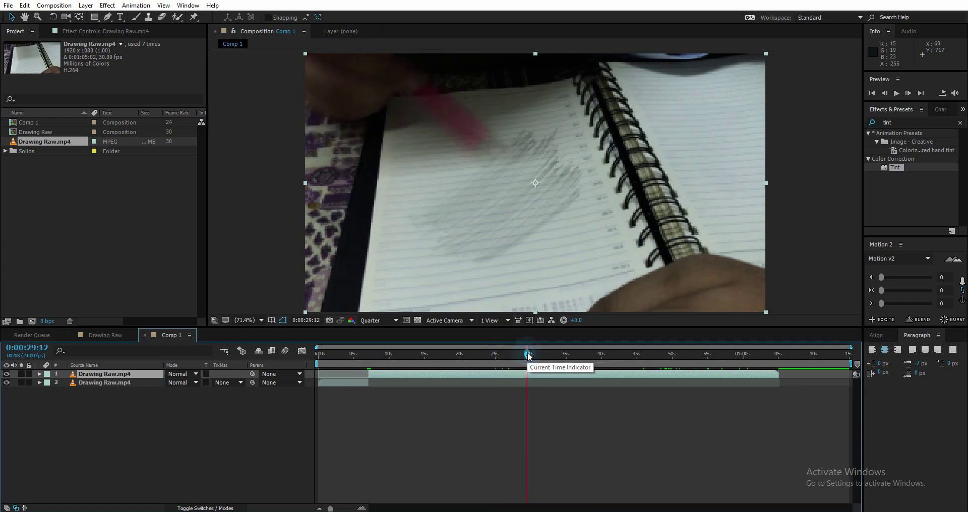
{"action": "left_click", "coordinate": [538, 356]}
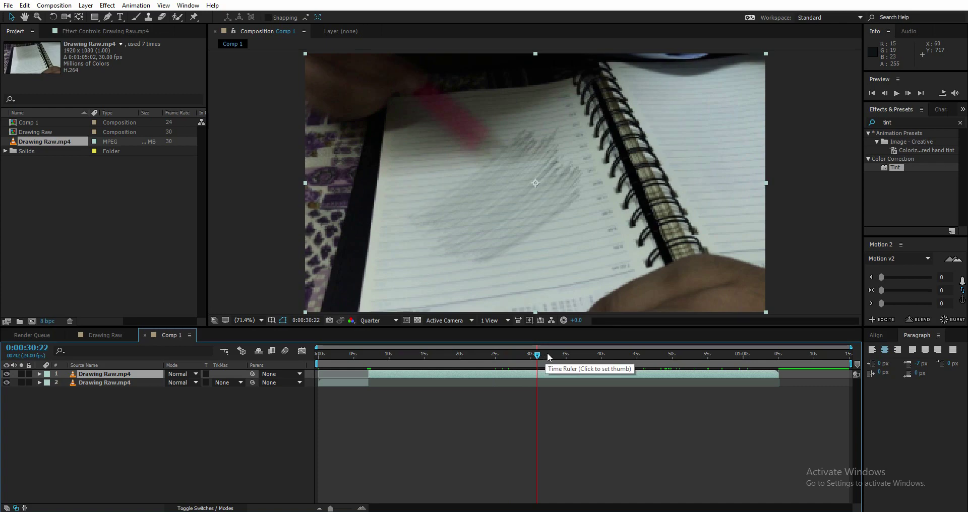
{"action": "left_click", "coordinate": [555, 353]}
{"action": "left_click_drag", "start_coordinate": [557, 354], "coordinate": [556, 354]}
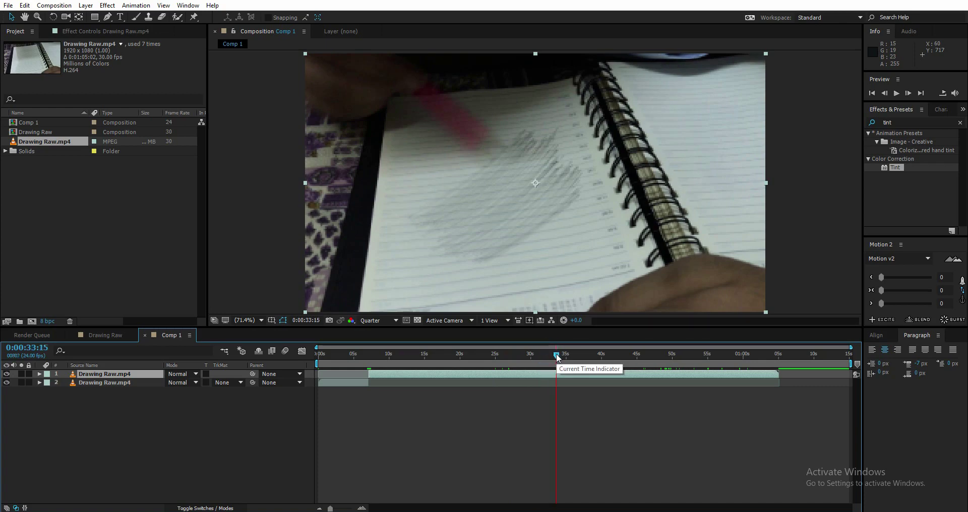
{"action": "left_click", "coordinate": [580, 356]}
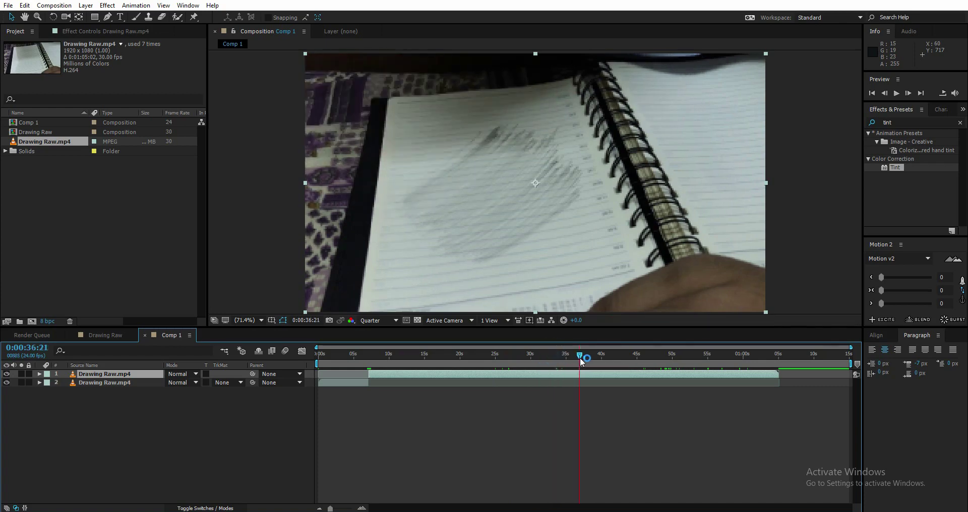
{"action": "left_click_drag", "start_coordinate": [581, 359], "coordinate": [570, 356]}
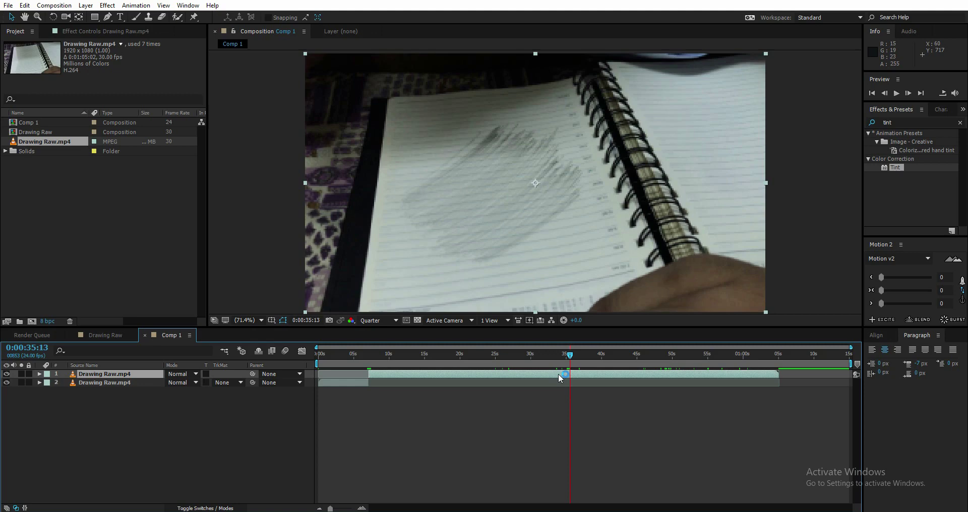
{"action": "key", "text": "ctrl+shift+d"}
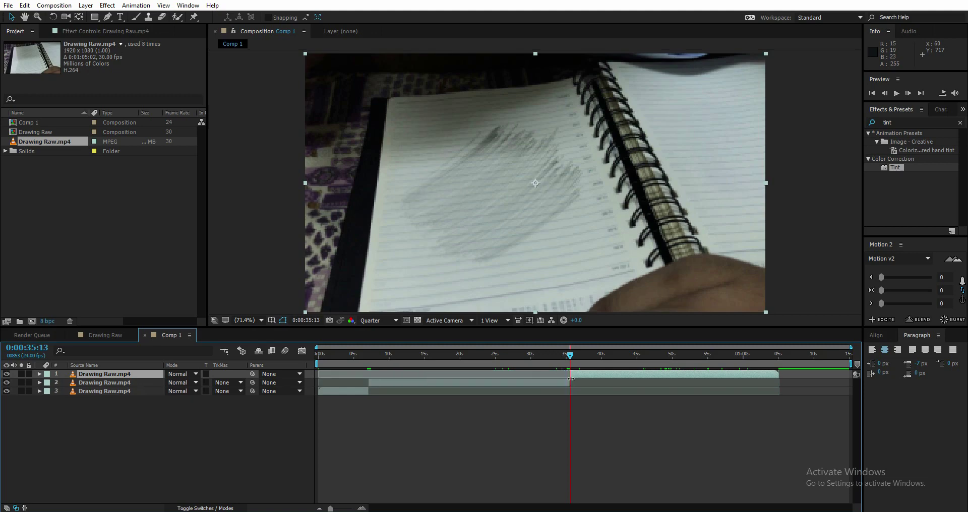
Step: Time-stretch the middle pencil shading section by a factor of 30% and move the last section to start at its end
{"action": "left_click", "coordinate": [446, 385]}
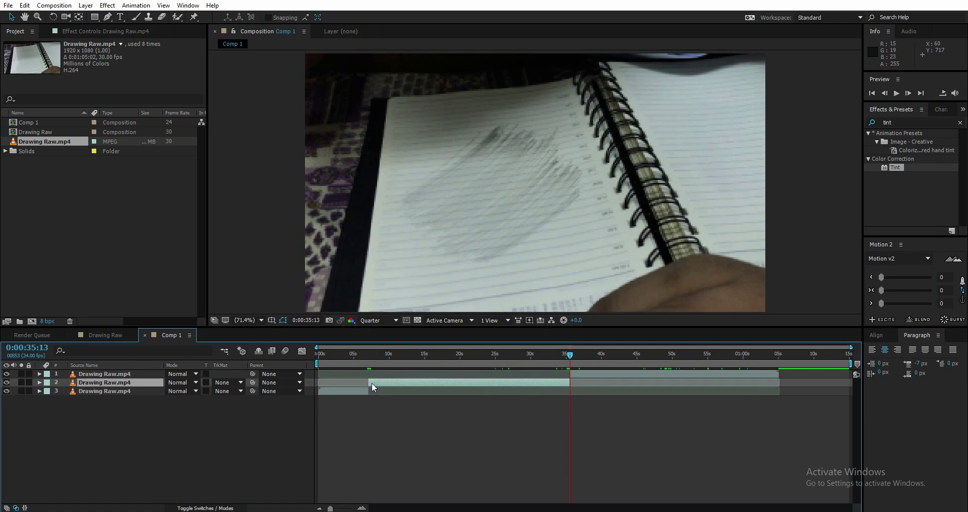
{"action": "left_click_drag", "start_coordinate": [369, 359], "coordinate": [567, 380]}
{"action": "left_click", "coordinate": [456, 383]}
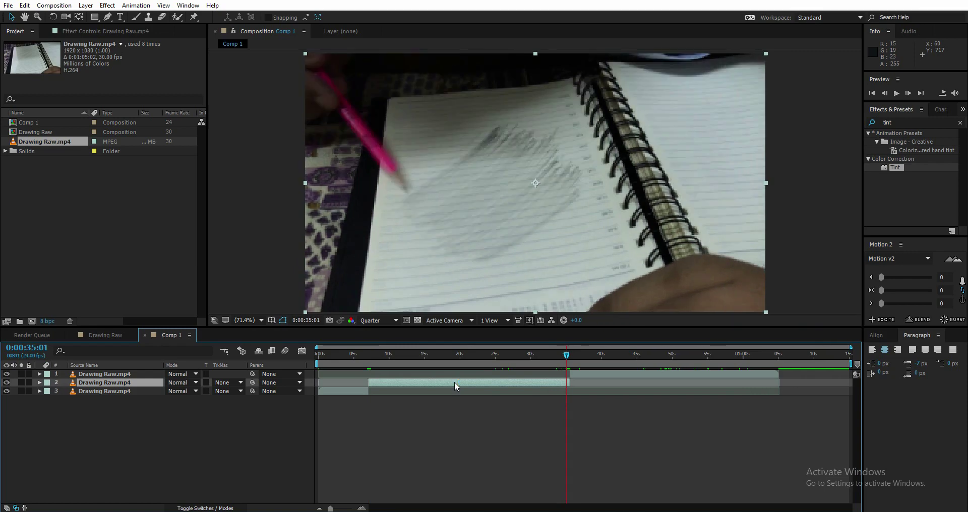
{"action": "left_click", "coordinate": [119, 384]}
{"action": "right_click", "coordinate": [388, 383]}
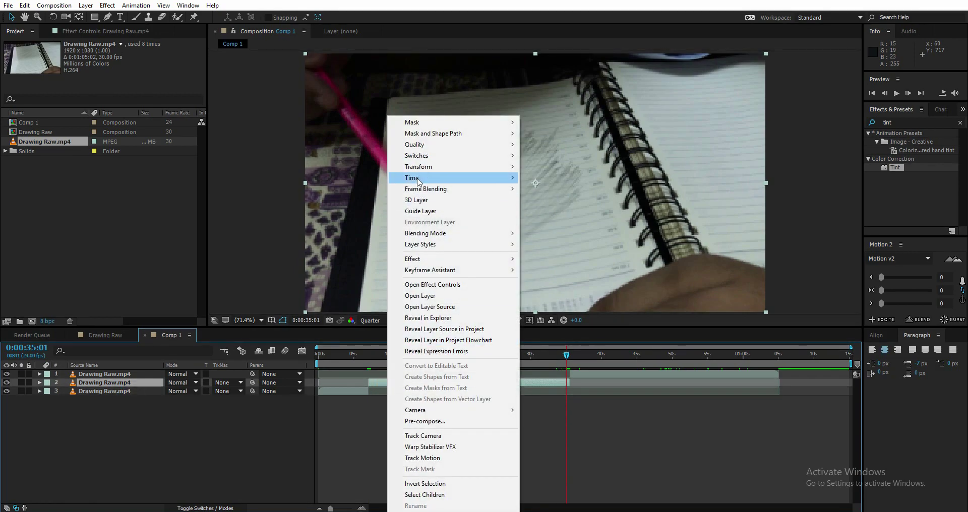
{"action": "mouse_move", "coordinate": [418, 181]}
{"action": "left_click", "coordinate": [551, 201]}
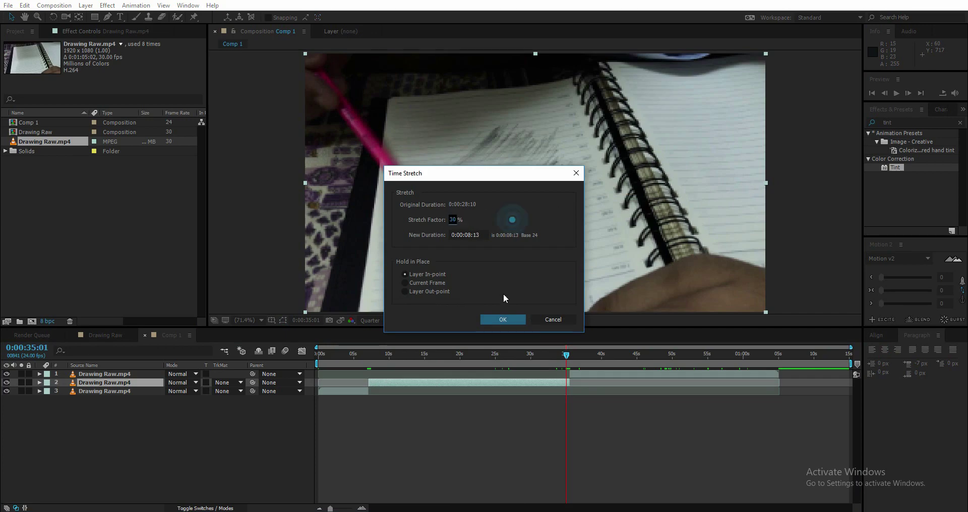
{"action": "left_click", "coordinate": [502, 319]}
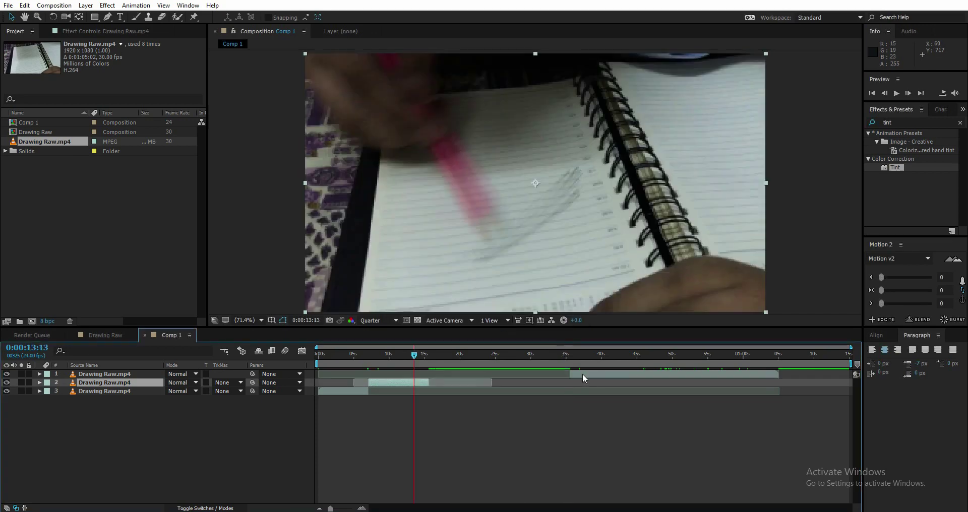
{"action": "left_click_drag", "start_coordinate": [582, 374], "coordinate": [429, 356]}
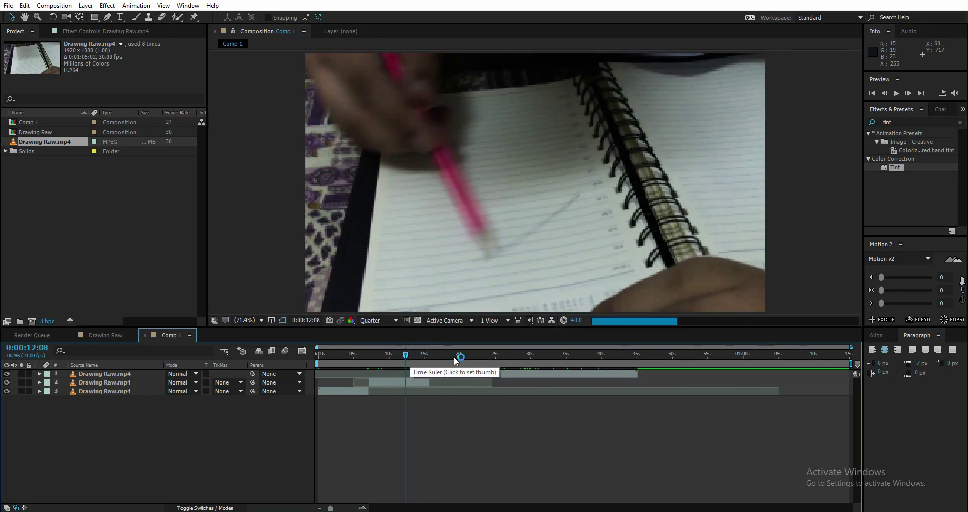
Step: Set the current time to 0:00:34:15, where the paper ball lies on the page, and duplicate the last footage section
{"action": "left_click", "coordinate": [528, 355]}
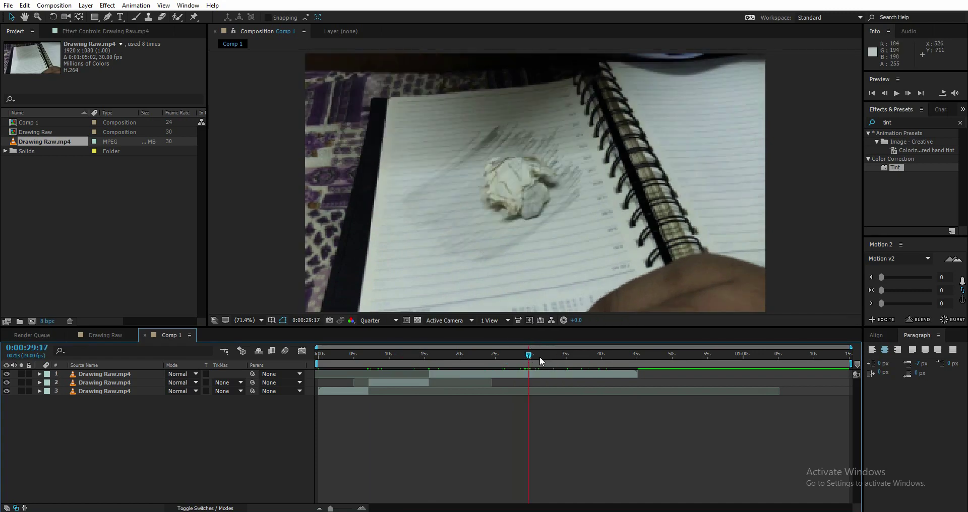
{"action": "left_click_drag", "start_coordinate": [531, 355], "coordinate": [553, 355]}
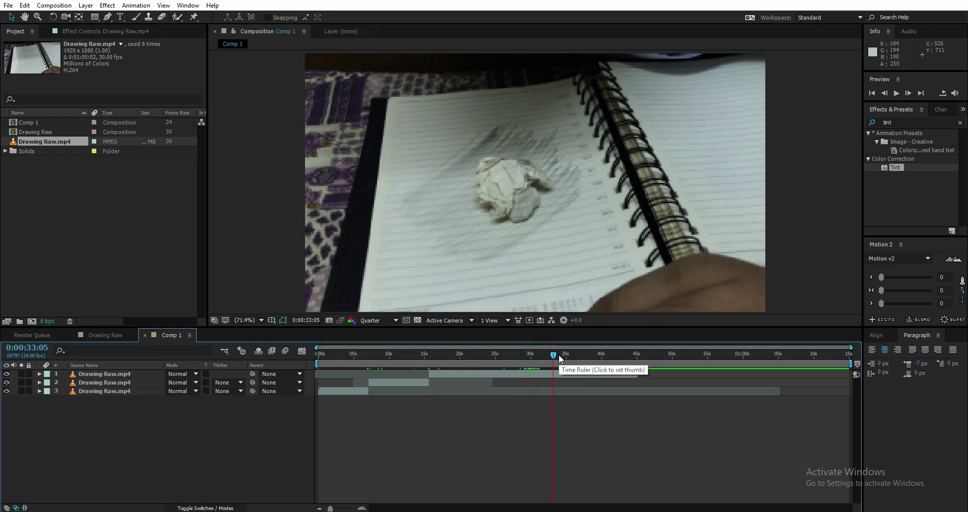
{"action": "left_click_drag", "start_coordinate": [554, 356], "coordinate": [563, 379]}
{"action": "left_click", "coordinate": [562, 376]}
{"action": "left_click", "coordinate": [130, 375]}
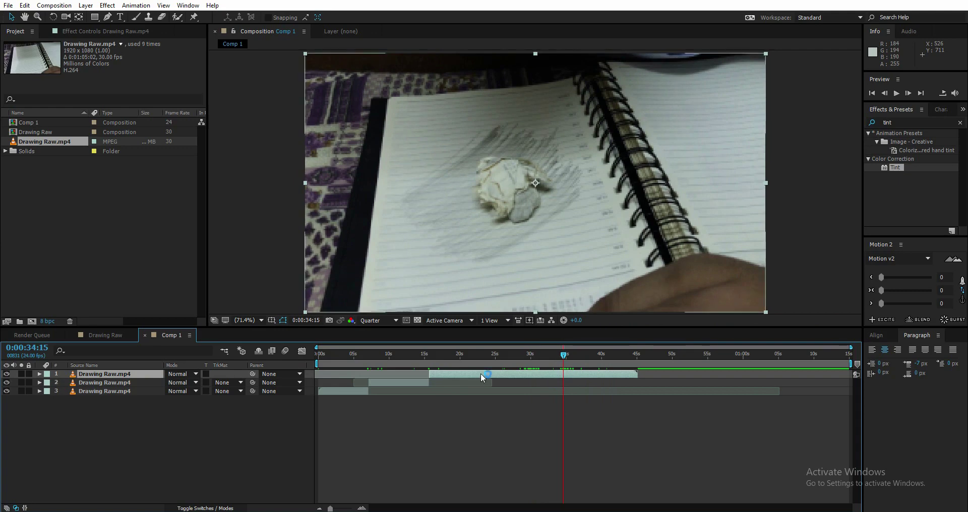
{"action": "key", "text": "ctrl+d"}
Step: Apply Freeze Frame to the duplicated paper ball layer at 0:00:34:15 and collapse its properties
{"action": "left_click", "coordinate": [464, 372]}
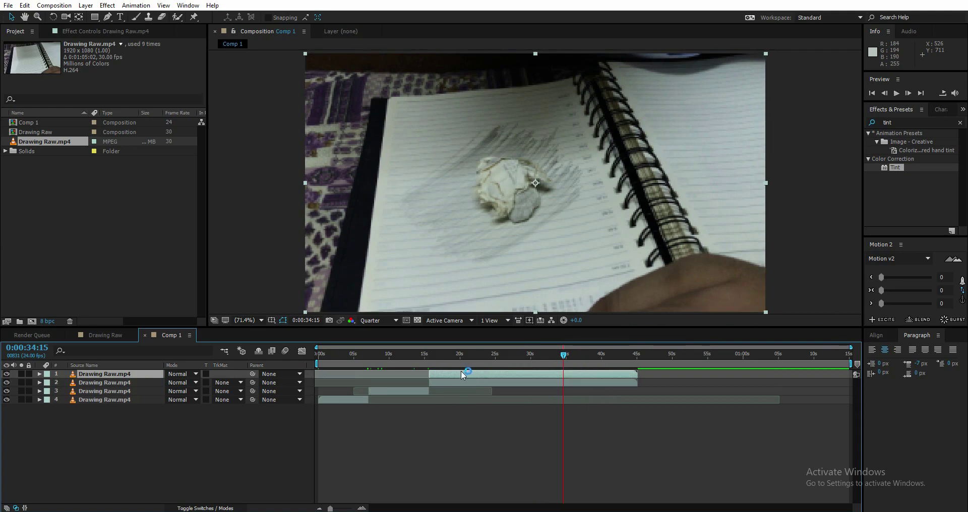
{"action": "right_click", "coordinate": [436, 375]}
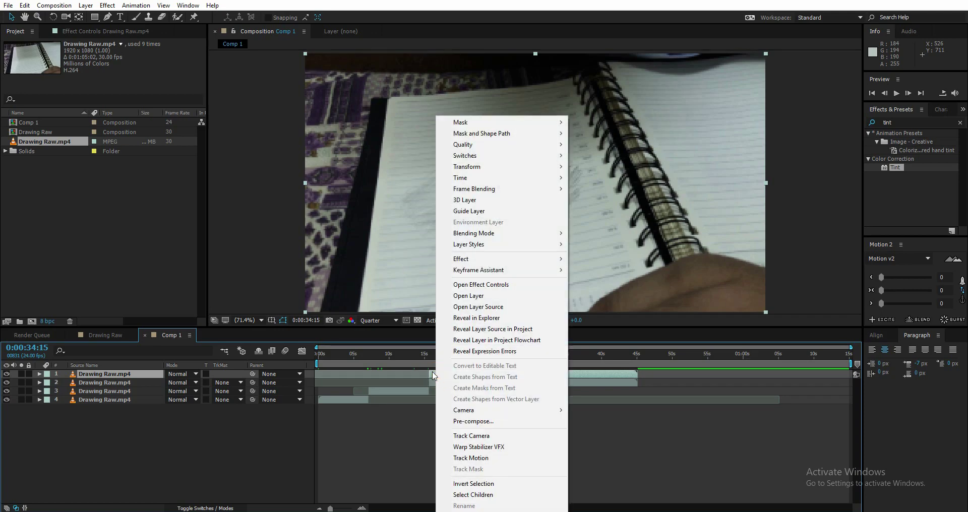
{"action": "left_click", "coordinate": [468, 179]}
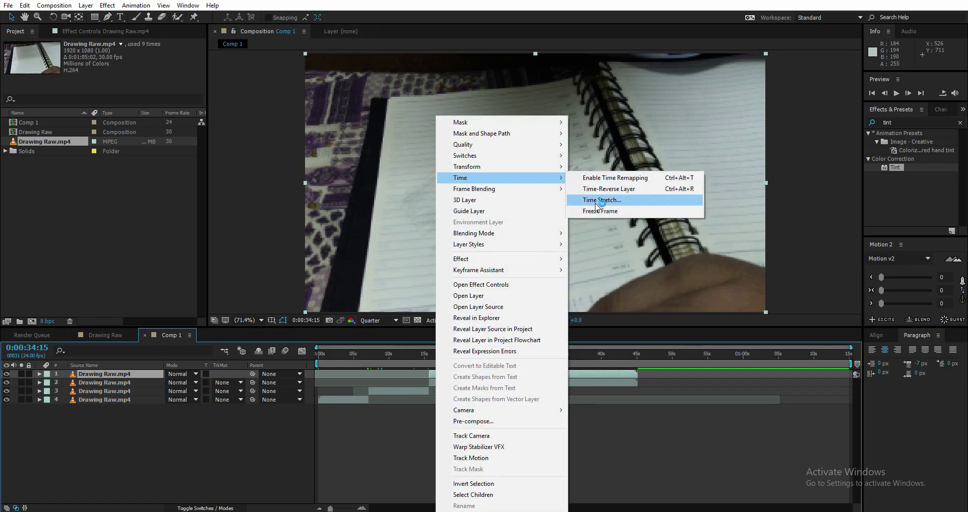
{"action": "left_click", "coordinate": [595, 213]}
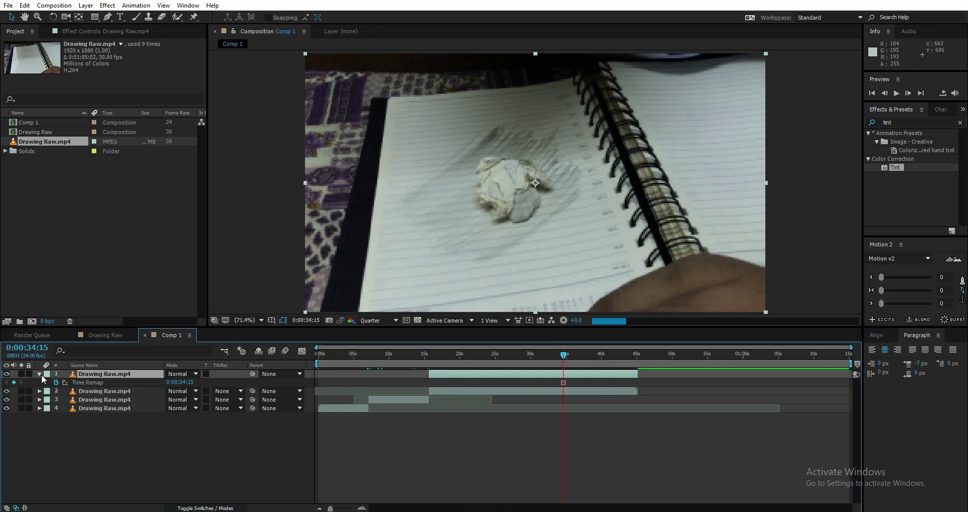
{"action": "left_click", "coordinate": [40, 374]}
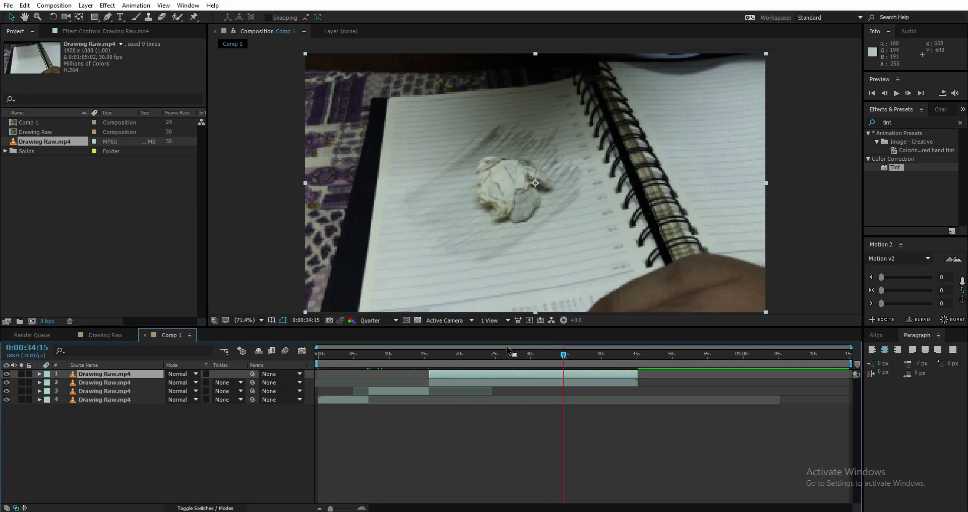
Step: Move the frozen paper ball layer to start at 0:00:07:03, aligned with the start of the pencil shading section
{"action": "left_click", "coordinate": [369, 357]}
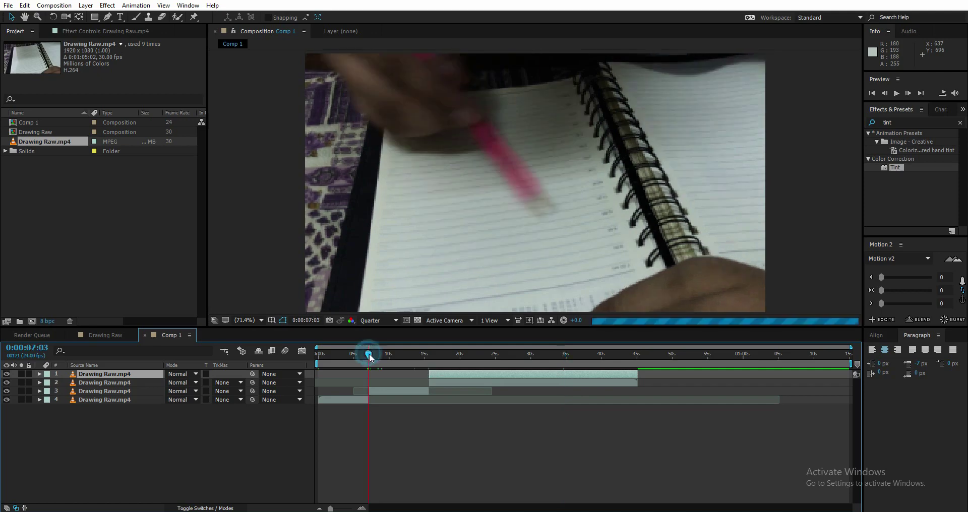
{"action": "left_click", "coordinate": [361, 508]}
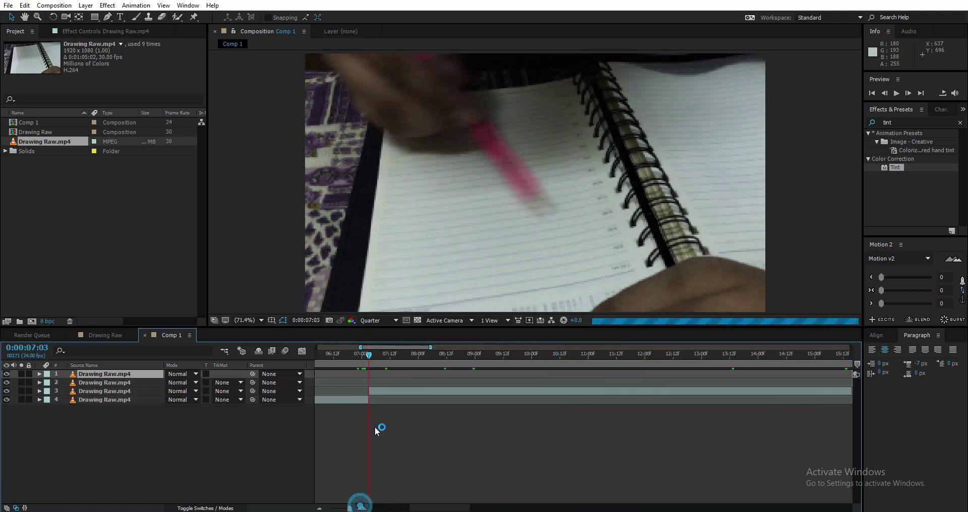
{"action": "left_click", "coordinate": [320, 509]}
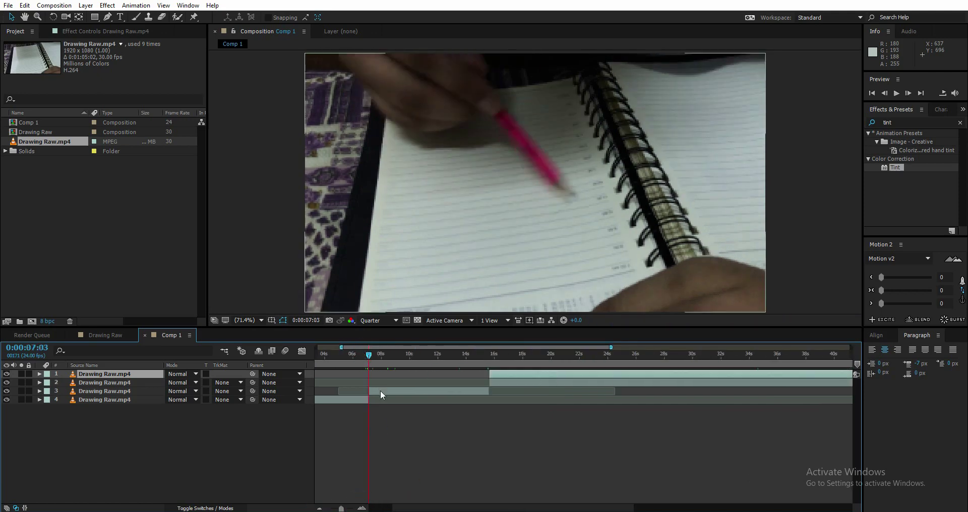
{"action": "left_click", "coordinate": [380, 390]}
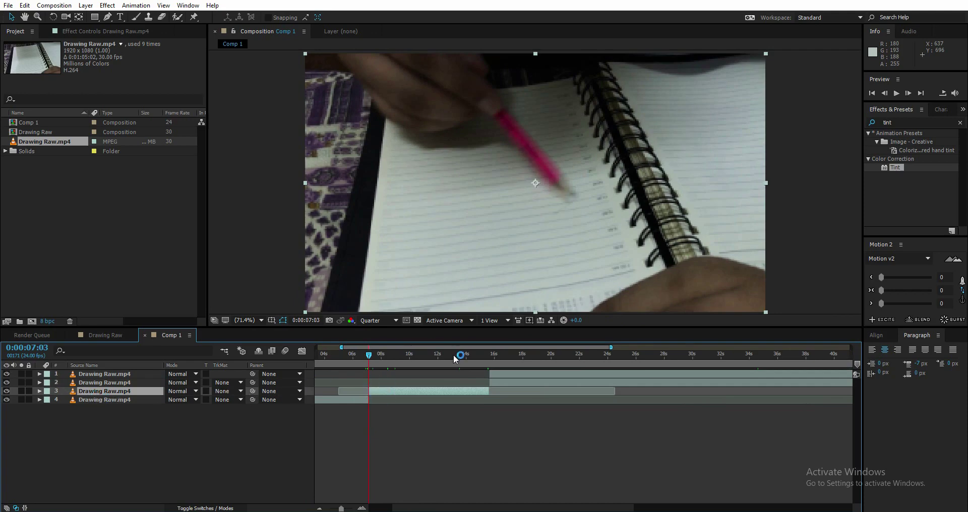
{"action": "left_click_drag", "start_coordinate": [510, 371], "coordinate": [391, 370]}
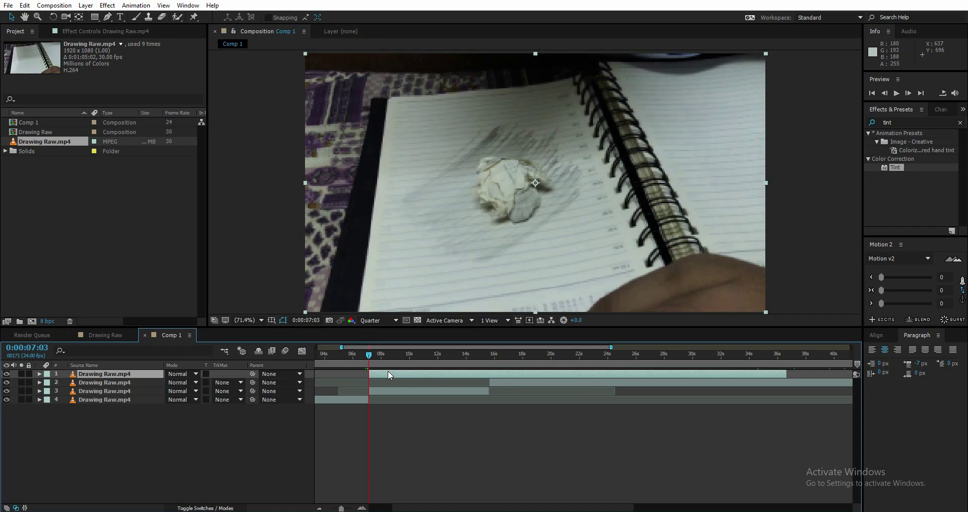
Step: Rename the four layers, in stacking order, as Freeze Frame, Video2, Drawing and Video1
{"action": "left_click", "coordinate": [96, 376]}
{"action": "left_click", "coordinate": [95, 400]}
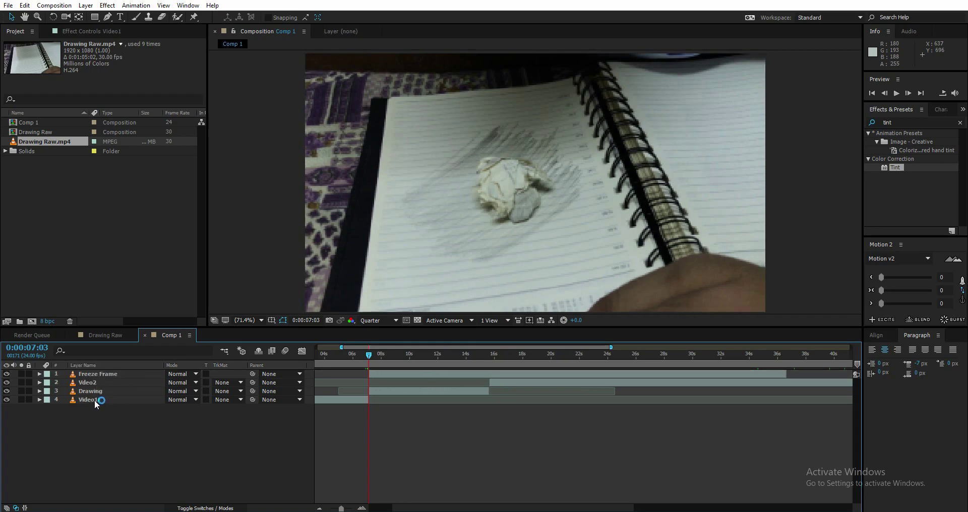
{"action": "left_click", "coordinate": [94, 391]}
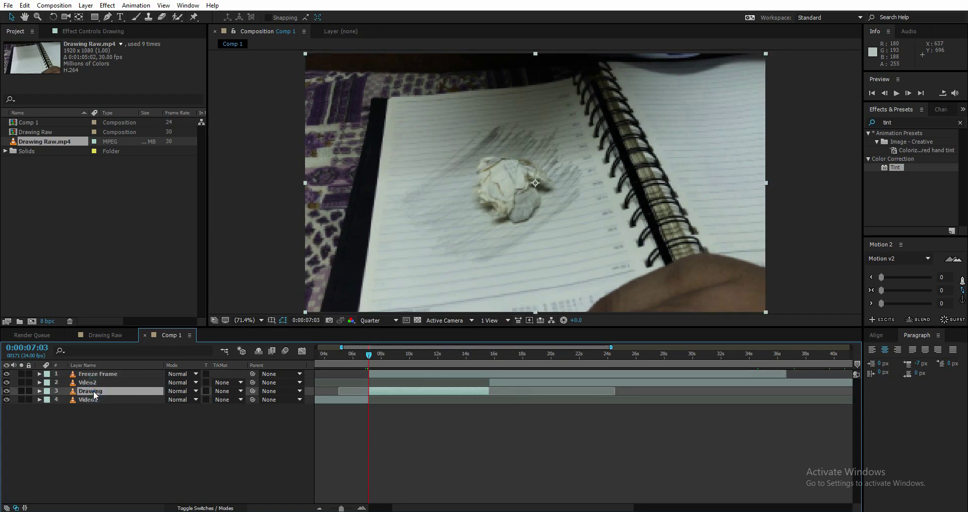
{"action": "left_click", "coordinate": [95, 384]}
{"action": "left_click", "coordinate": [104, 375]}
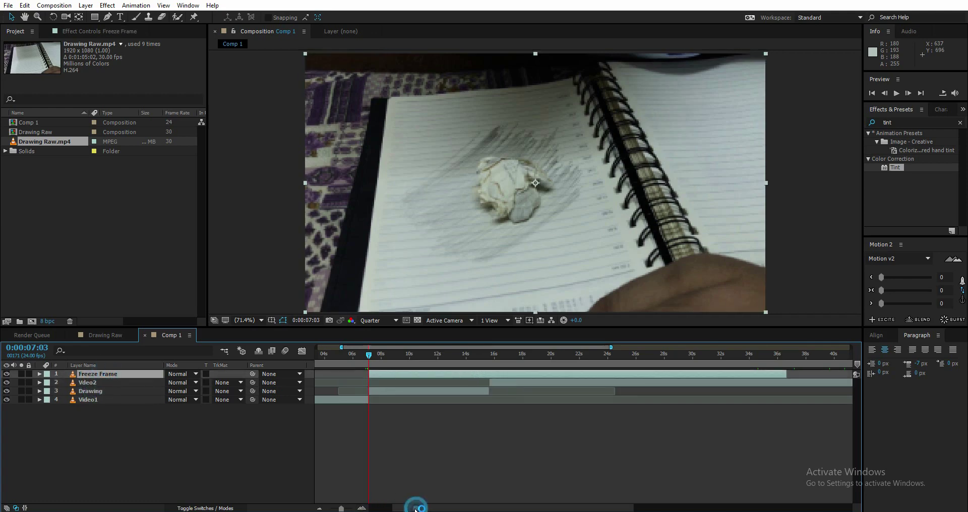
Step: Set the opacity of the Freeze Frame layer to 35% so the drawing footage beneath shows through
{"action": "left_click_drag", "start_coordinate": [413, 509], "coordinate": [407, 510]}
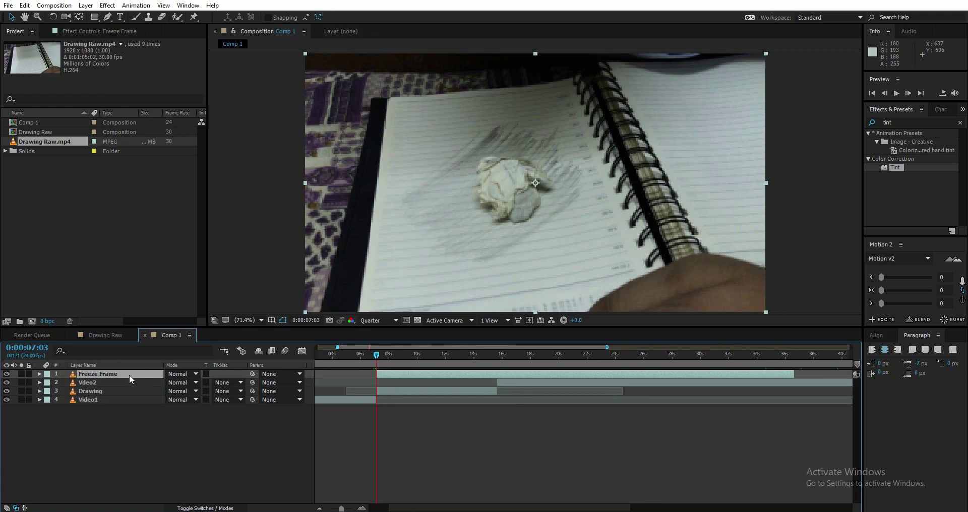
{"action": "key", "text": "t"}
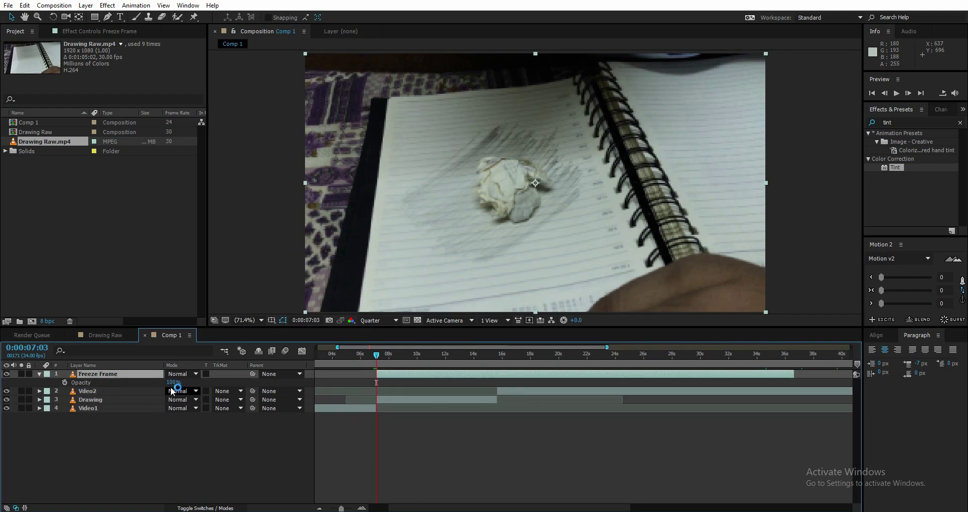
{"action": "left_click_drag", "start_coordinate": [169, 386], "coordinate": [145, 393]}
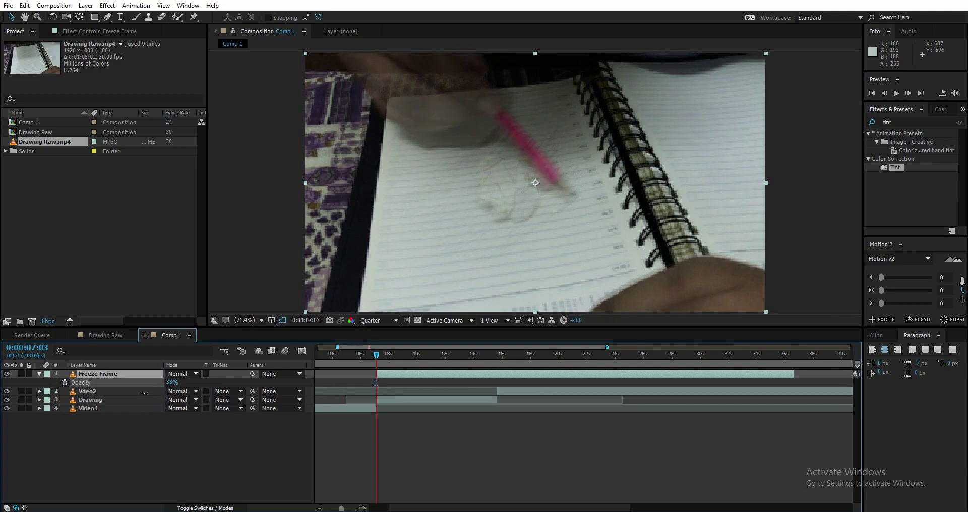
{"action": "left_click", "coordinate": [170, 383]}
{"action": "type", "text": "35"}
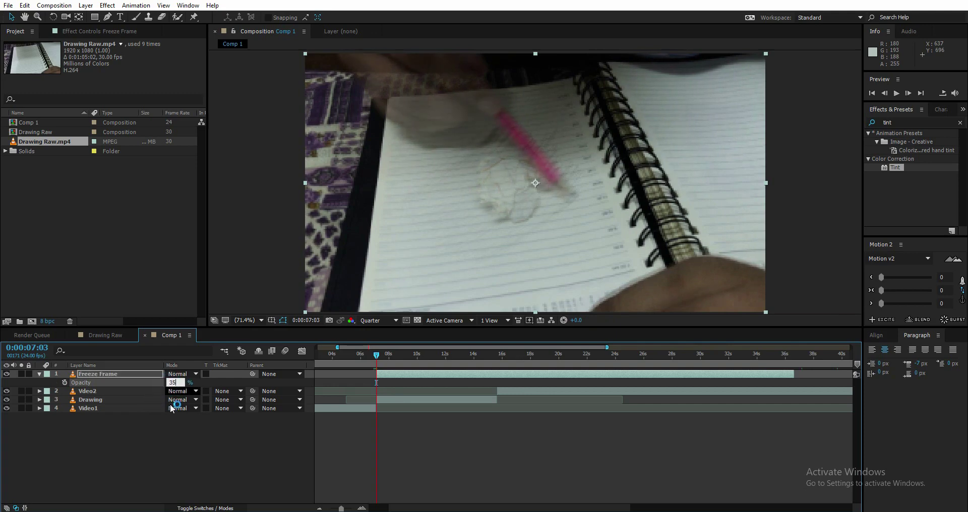
{"action": "left_click", "coordinate": [174, 453]}
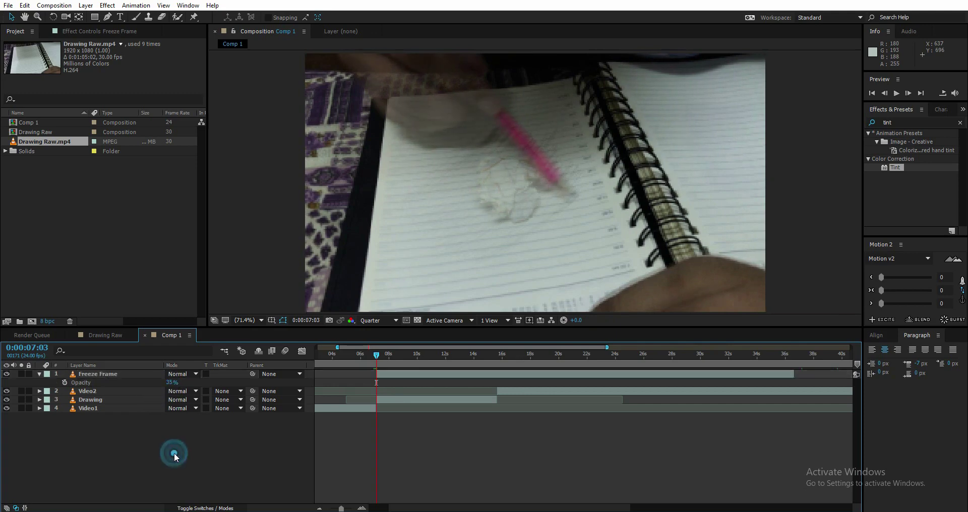
Step: Draw a closed five-point mask with the Pen tool on the Freeze Frame layer, a narrow diagonal strip beside the notebook's spiral binding
{"action": "left_click", "coordinate": [107, 17]}
{"action": "left_click", "coordinate": [103, 374]}
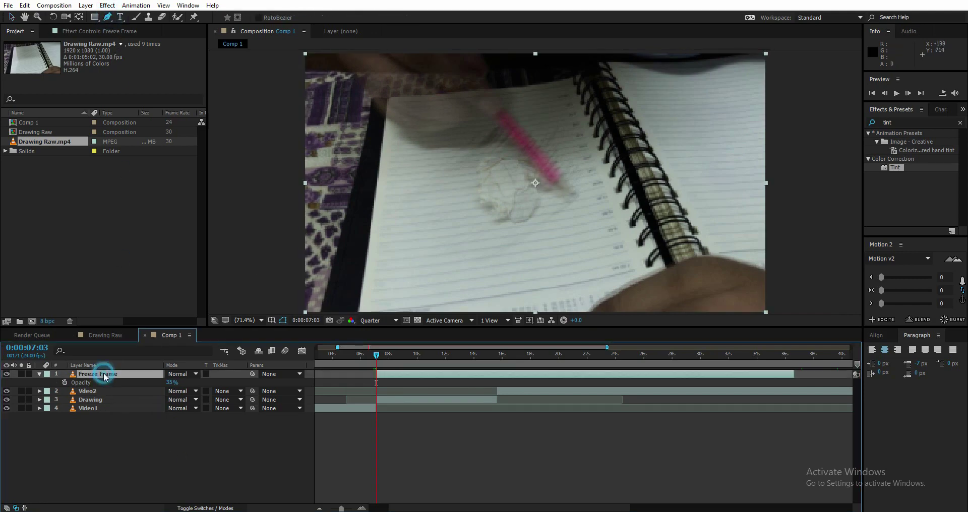
{"action": "left_click", "coordinate": [601, 156]}
{"action": "left_click", "coordinate": [620, 168]}
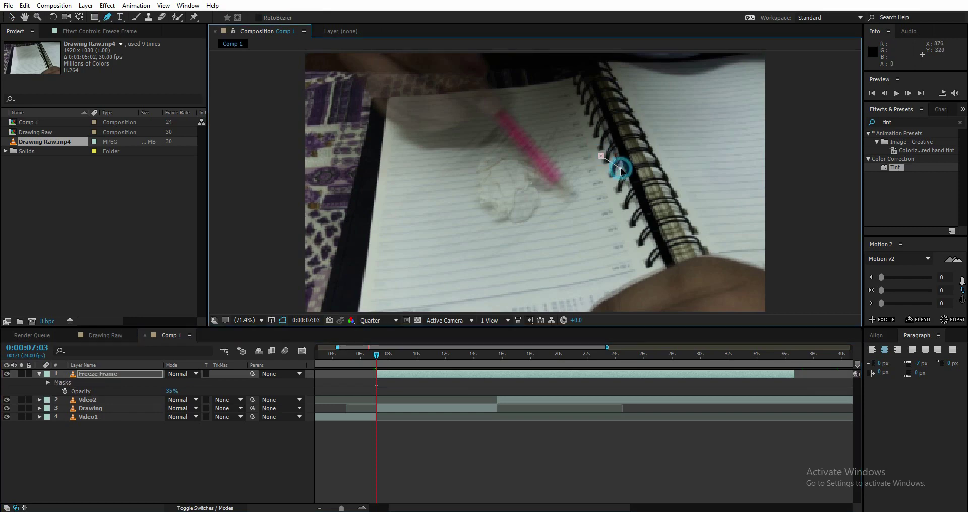
{"action": "left_click", "coordinate": [511, 291]}
{"action": "left_click", "coordinate": [485, 271]}
{"action": "left_click", "coordinate": [551, 214]}
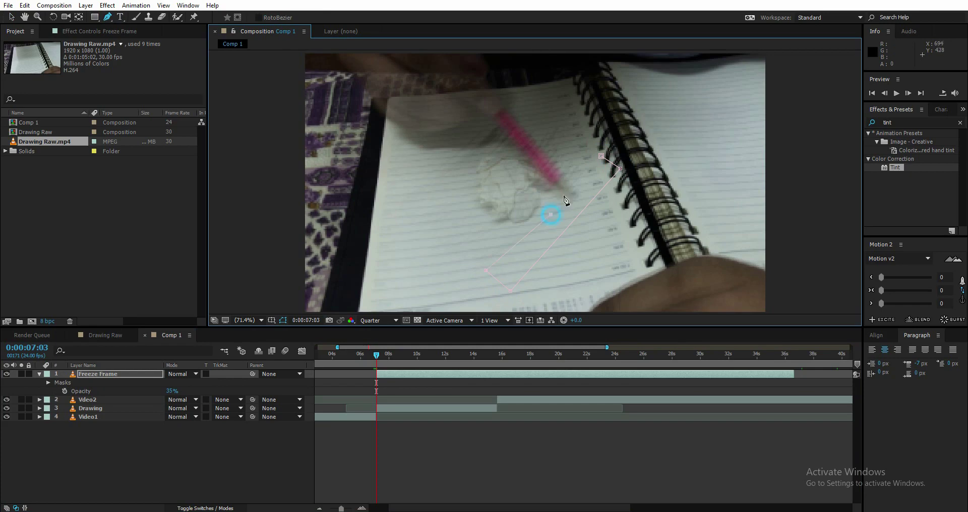
{"action": "left_click", "coordinate": [602, 156]}
{"action": "left_click", "coordinate": [12, 17]}
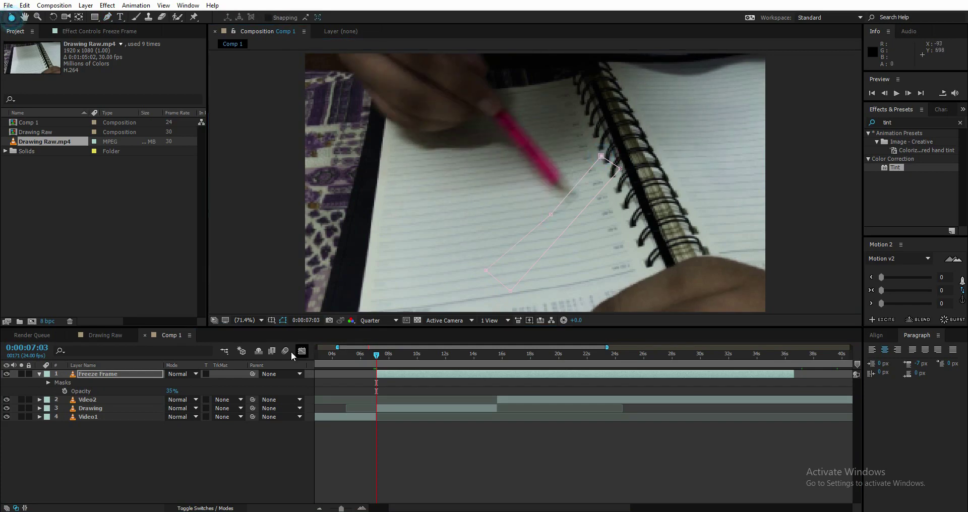
Step: Reveal the Freeze Frame layer's mask path and enable keyframing for it at 0:00:07:03
{"action": "left_click", "coordinate": [87, 375]}
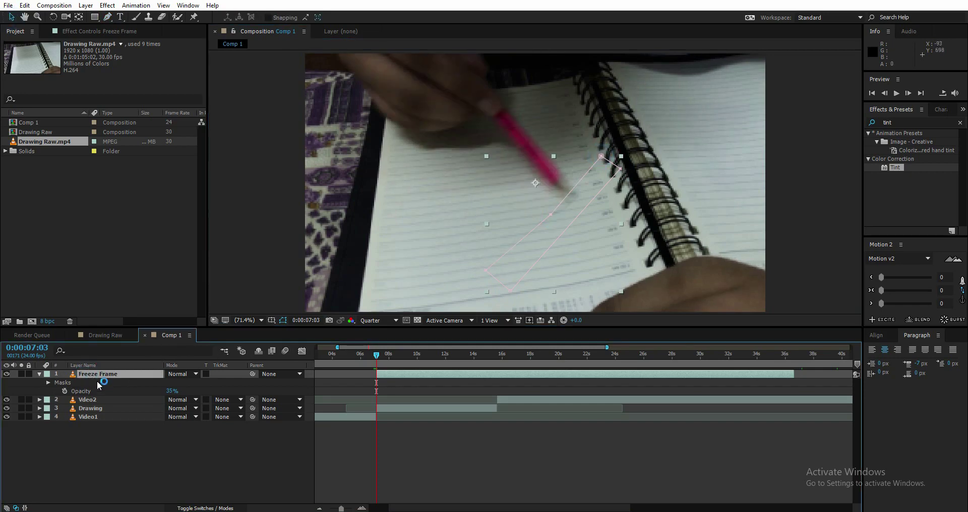
{"action": "key", "text": "m"}
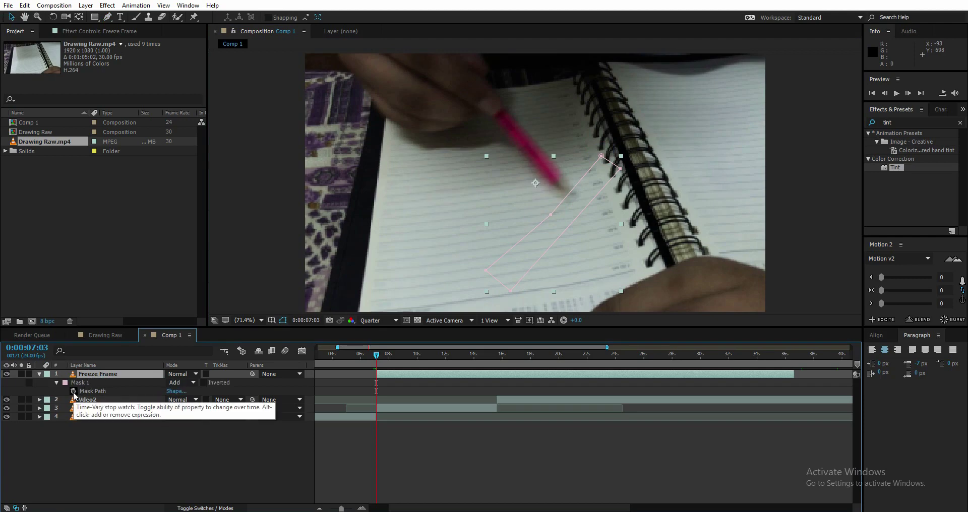
{"action": "key", "text": "F2"}
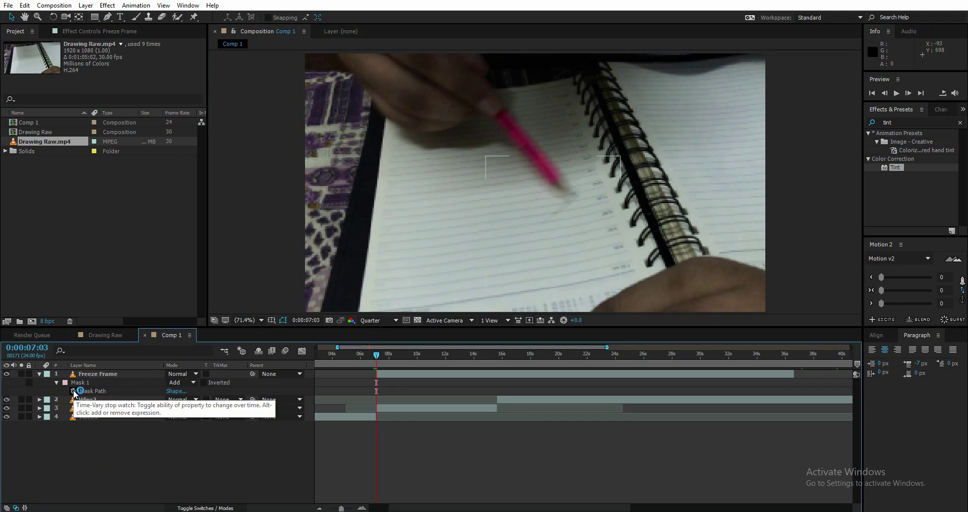
{"action": "left_click", "coordinate": [74, 393]}
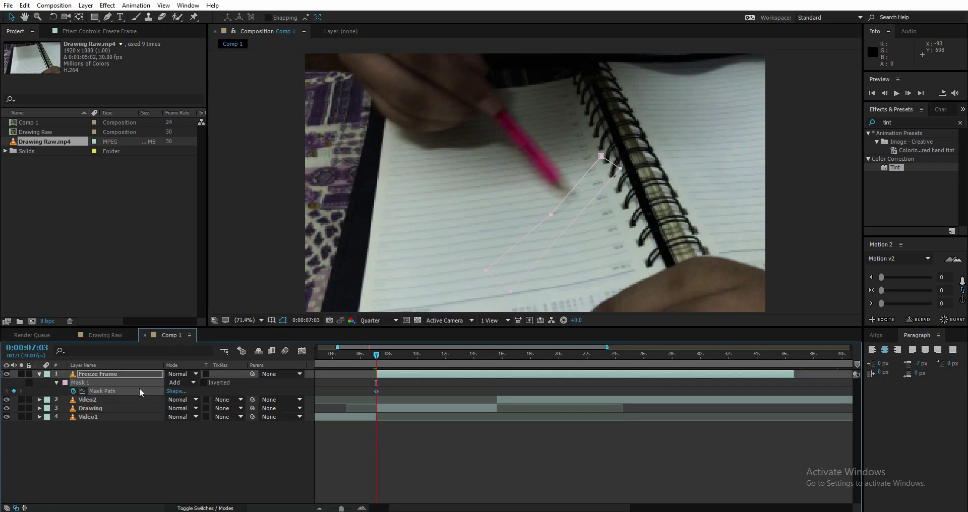
{"action": "left_click", "coordinate": [127, 376]}
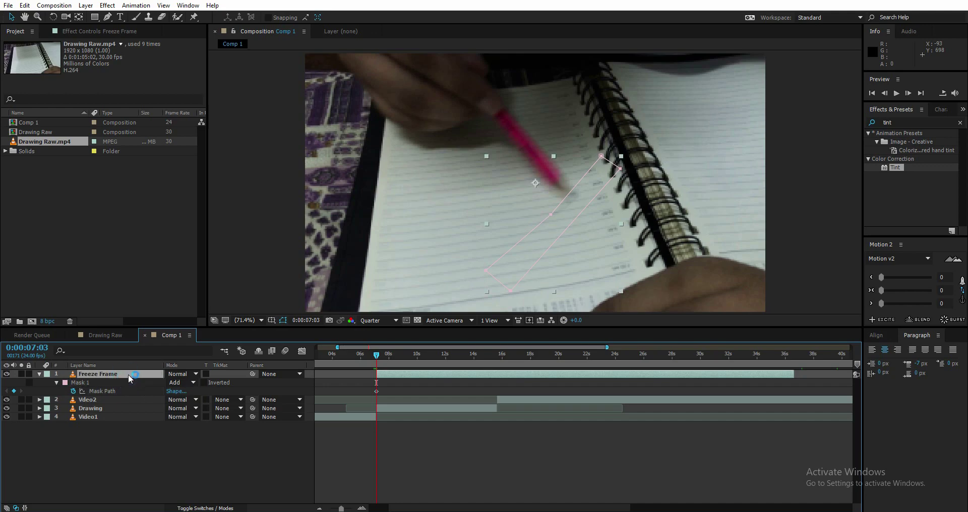
Step: Set the mode of Mask 1 to None so the whole Freeze Frame overlay shows while the mask is edited
{"action": "left_click", "coordinate": [174, 385]}
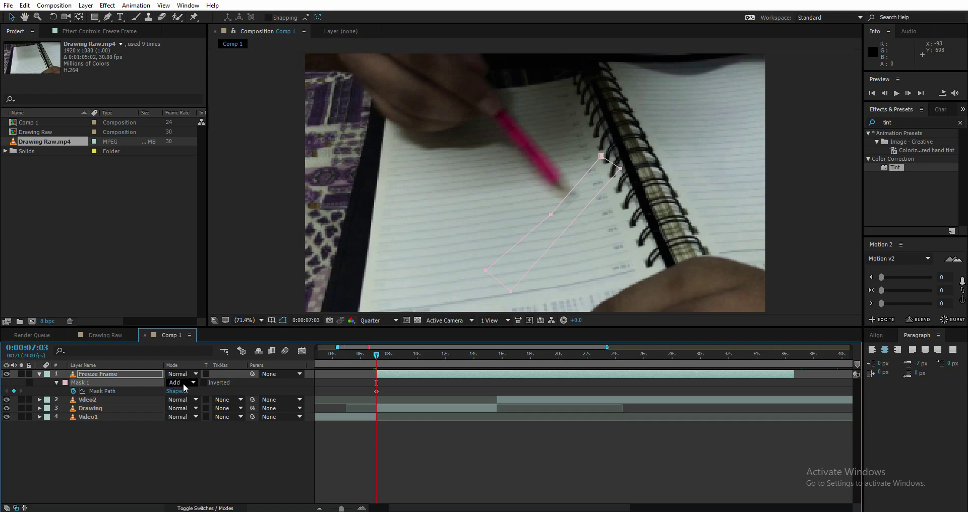
{"action": "left_click", "coordinate": [191, 385]}
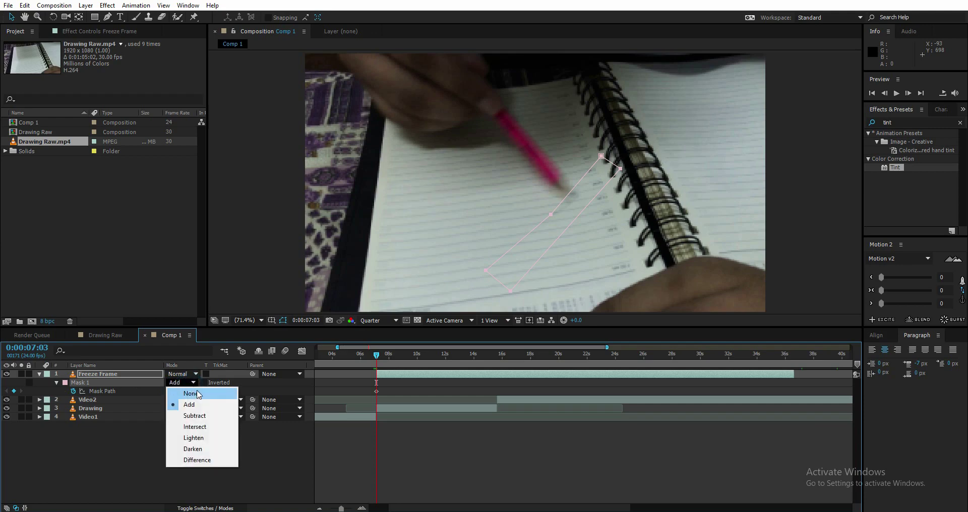
{"action": "left_click", "coordinate": [195, 395]}
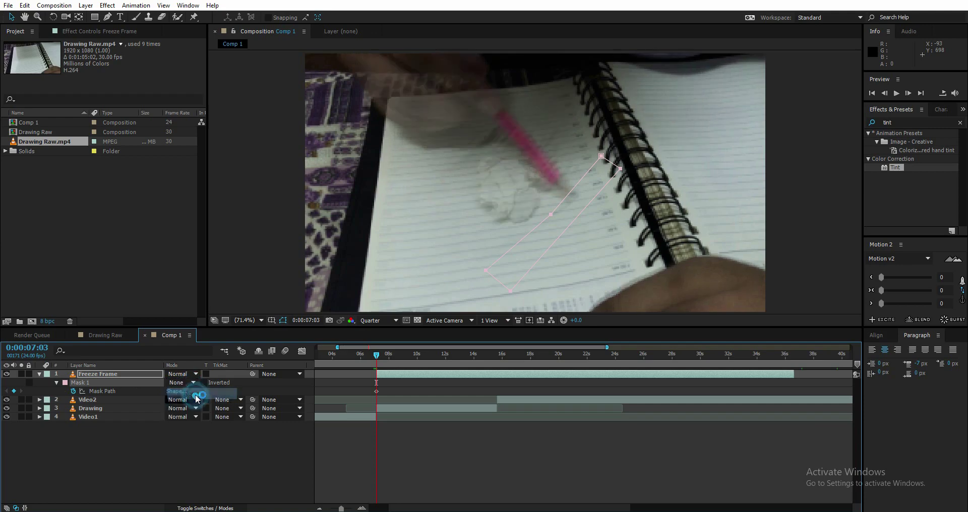
Step: Fine-tune the mask's upper, middle and lower-left points frame by frame from 0:00:07:03 to 0:00:07:08 to follow the pencil tip
{"action": "left_click", "coordinate": [492, 241]}
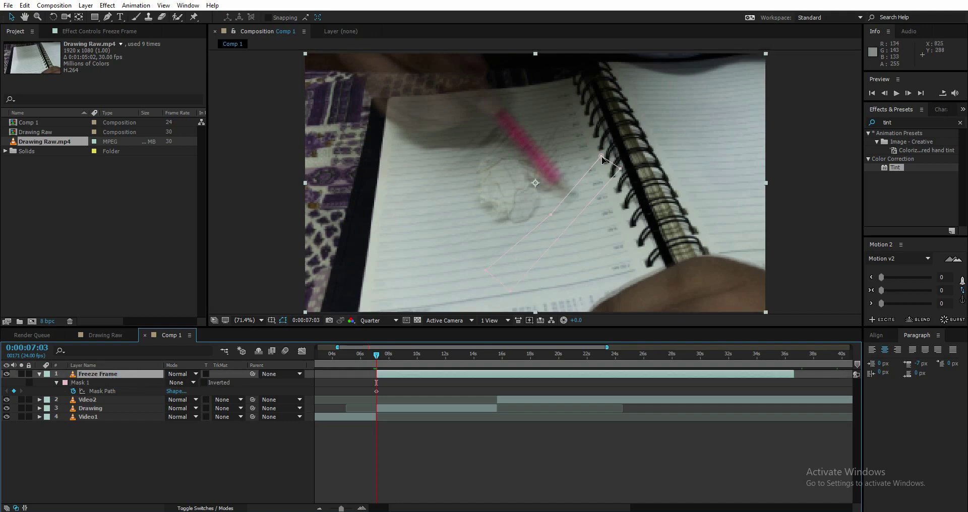
{"action": "left_click_drag", "start_coordinate": [602, 157], "coordinate": [604, 158]}
{"action": "left_click", "coordinate": [551, 215]}
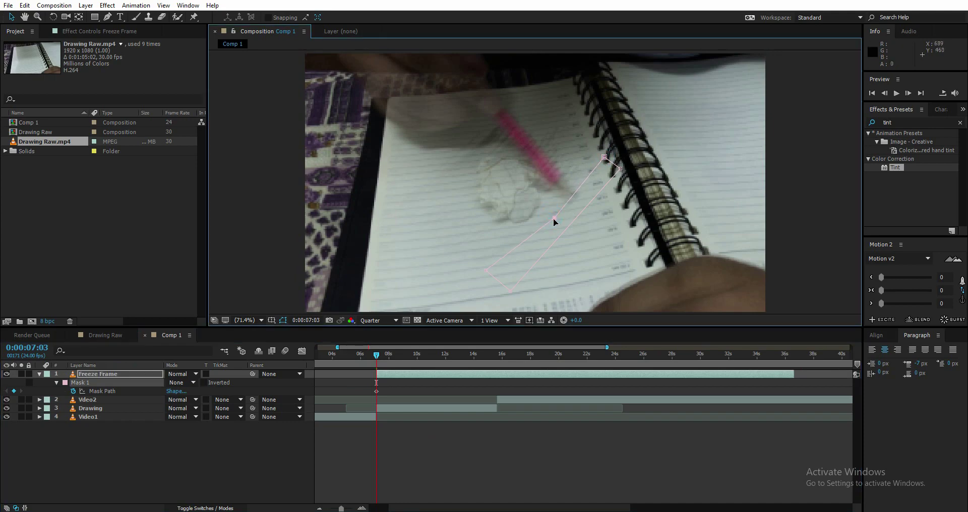
{"action": "left_click_drag", "start_coordinate": [487, 271], "coordinate": [484, 269]}
{"action": "key", "text": "Page_Down"}
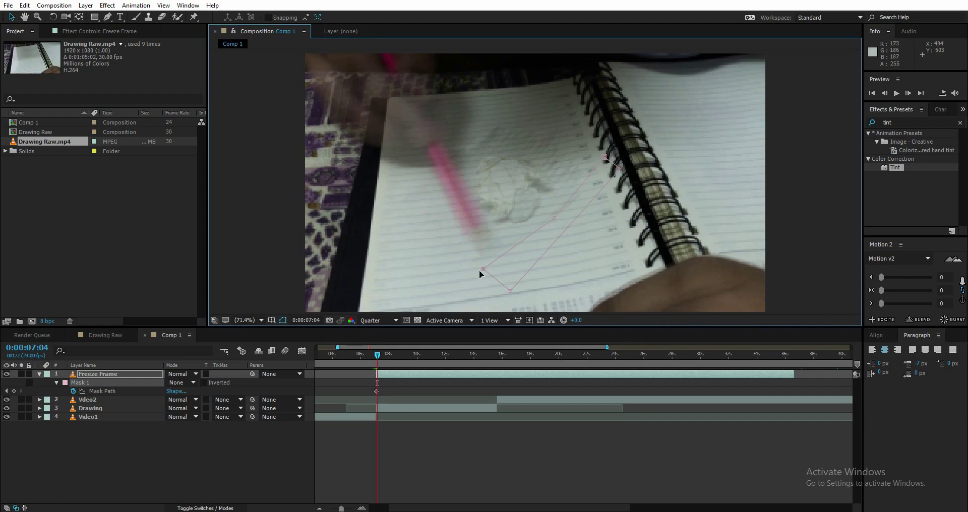
{"action": "left_click", "coordinate": [479, 270]}
{"action": "key", "text": "Page_Down"}
{"action": "key", "text": "Page_Down"}
{"action": "key", "text": "Page_Down"}
{"action": "key", "text": "Page_Down"}
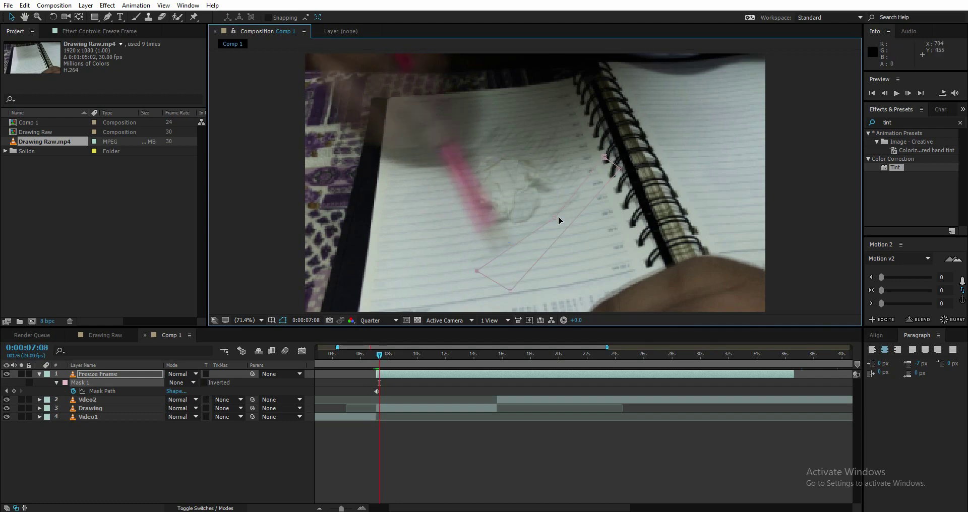
Step: Keyframe the mask path up to 0:00:07:23, shifting its middle and lower-left points outward to enclose the growing shading
{"action": "key", "text": "Page_Down"}
{"action": "key", "text": "Page_Down"}
{"action": "key", "text": "Page_Down"}
{"action": "key", "text": "Page_Down"}
{"action": "key", "text": "Page_Down"}
{"action": "key", "text": "Page_Down"}
{"action": "key", "text": "Page_Down"}
{"action": "key", "text": "Page_Down"}
{"action": "key", "text": "Page_Down"}
{"action": "key", "text": "Page_Down"}
{"action": "key", "text": "Page_Down"}
{"action": "key", "text": "Page_Down"}
{"action": "key", "text": "Page_Down"}
{"action": "key", "text": "Page_Down"}
{"action": "key", "text": "Page_Down"}
{"action": "left_click_drag", "start_coordinate": [555, 218], "coordinate": [543, 213]}
{"action": "left_click_drag", "start_coordinate": [476, 271], "coordinate": [470, 263]}
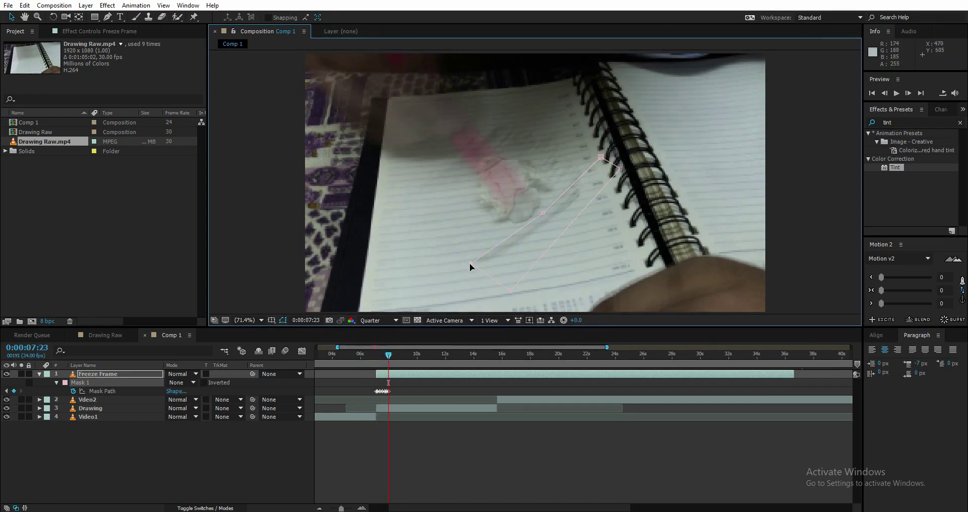
Step: Lower the opacity of the Freeze Frame layer to 12% and advance to 0:00:08:04
{"action": "key", "text": "Page_Down"}
{"action": "left_click", "coordinate": [152, 375]}
{"action": "key", "text": "t"}
{"action": "key", "text": "Page_Down"}
{"action": "key", "text": "Page_Down"}
{"action": "key", "text": "Page_Down"}
{"action": "key", "text": "Page_Down"}
{"action": "left_click", "coordinate": [384, 374]}
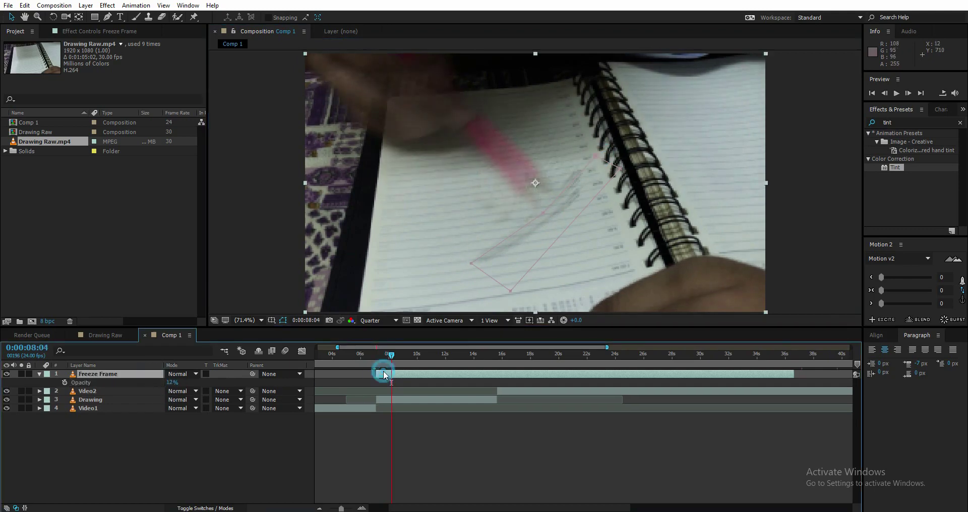
Step: Show the mask path again and extend the mask's lower-left point past the pencil strokes at 0:00:08:08
{"action": "key", "text": "m"}
{"action": "key", "text": "Page_Down"}
{"action": "key", "text": "Page_Down"}
{"action": "key", "text": "Page_Down"}
{"action": "key", "text": "Page_Down"}
{"action": "left_click_drag", "start_coordinate": [471, 263], "coordinate": [437, 266]}
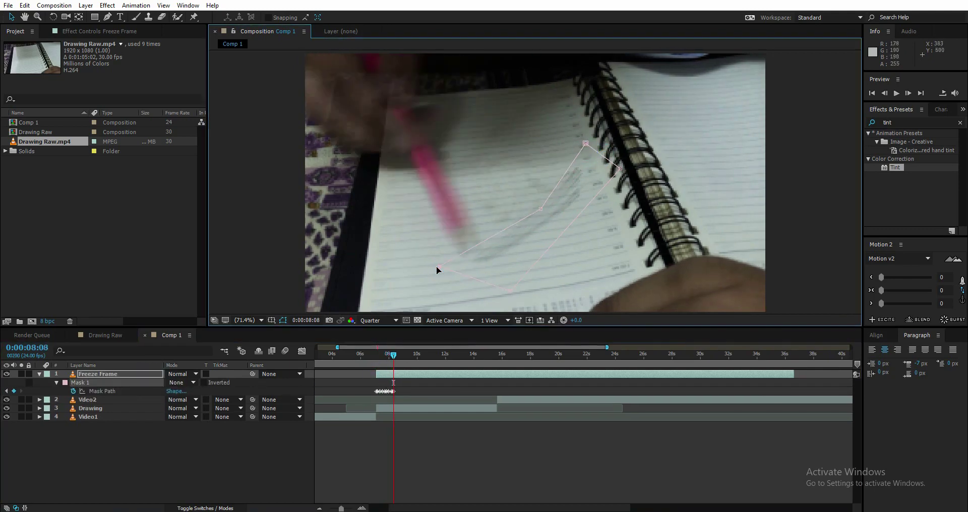
Step: Keyframe the mask path up to 0:00:09:05, moving its middle point outward around the shaded strokes
{"action": "key", "text": "Page_Down"}
{"action": "key", "text": "Page_Down"}
{"action": "key", "text": "Page_Down"}
{"action": "key", "text": "Page_Down"}
{"action": "key", "text": "Page_Down"}
{"action": "key", "text": "Page_Down"}
{"action": "key", "text": "Page_Down"}
{"action": "key", "text": "Page_Down"}
{"action": "key", "text": "Page_Down"}
{"action": "key", "text": "Page_Down"}
{"action": "key", "text": "Page_Down"}
{"action": "key", "text": "Page_Down"}
{"action": "key", "text": "Page_Down"}
{"action": "key", "text": "Page_Down"}
{"action": "key", "text": "Page_Down"}
{"action": "key", "text": "Page_Down"}
{"action": "key", "text": "Page_Down"}
{"action": "key", "text": "Page_Down"}
{"action": "key", "text": "Page_Down"}
{"action": "key", "text": "Page_Down"}
{"action": "left_click_drag", "start_coordinate": [541, 208], "coordinate": [522, 200]}
{"action": "left_click", "coordinate": [585, 144]}
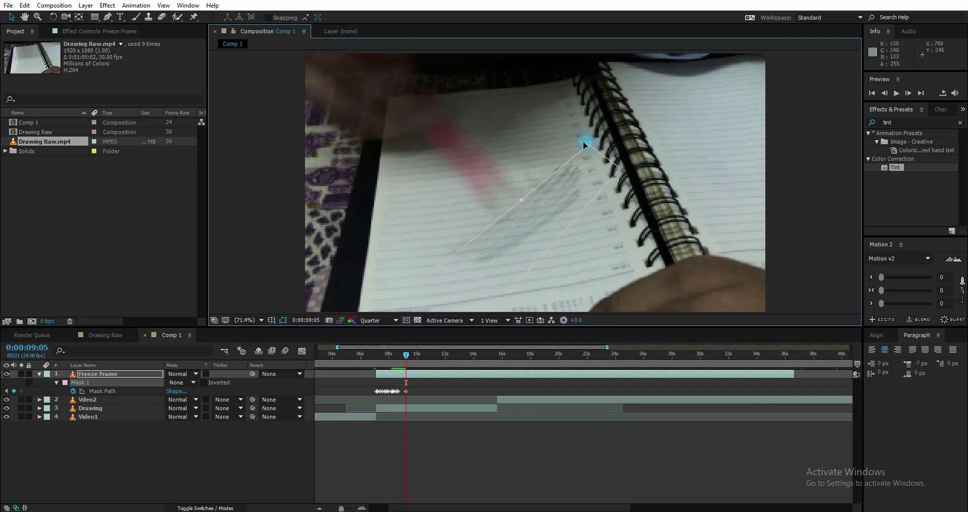
Step: Advance past 0:00:09:05 in the timeline and keyframe the mask's top point up and outward above the pencil strokes
{"action": "key", "text": "Page_Down"}
{"action": "key", "text": "Page_Down"}
{"action": "key", "text": "Page_Down"}
{"action": "key", "text": "Page_Down"}
{"action": "key", "text": "Page_Down"}
{"action": "key", "text": "Page_Down"}
{"action": "key", "text": "Page_Down"}
{"action": "key", "text": "Page_Down"}
{"action": "key", "text": "Page_Down"}
{"action": "key", "text": "Page_Down"}
{"action": "key", "text": "Page_Down"}
{"action": "key", "text": "Page_Down"}
{"action": "key", "text": "Page_Down"}
{"action": "key", "text": "Page_Down"}
{"action": "key", "text": "Page_Down"}
{"action": "key", "text": "Page_Down"}
{"action": "key", "text": "Page_Down"}
{"action": "key", "text": "Page_Down"}
{"action": "key", "text": "Page_Down"}
{"action": "key", "text": "Page_Down"}
{"action": "left_click_drag", "start_coordinate": [583, 143], "coordinate": [563, 115]}
Step: Keyframe the mask path up to 0:00:10:17, moving its left corner point outward beyond the shaded strokes
{"action": "key", "text": "Page_Down"}
{"action": "key", "text": "Page_Down"}
{"action": "key", "text": "Page_Down"}
{"action": "key", "text": "Page_Down"}
{"action": "key", "text": "Page_Down"}
{"action": "key", "text": "Page_Down"}
{"action": "key", "text": "Page_Down"}
{"action": "key", "text": "Page_Down"}
{"action": "key", "text": "Page_Down"}
{"action": "key", "text": "Page_Down"}
{"action": "left_click_drag", "start_coordinate": [404, 261], "coordinate": [392, 250]}
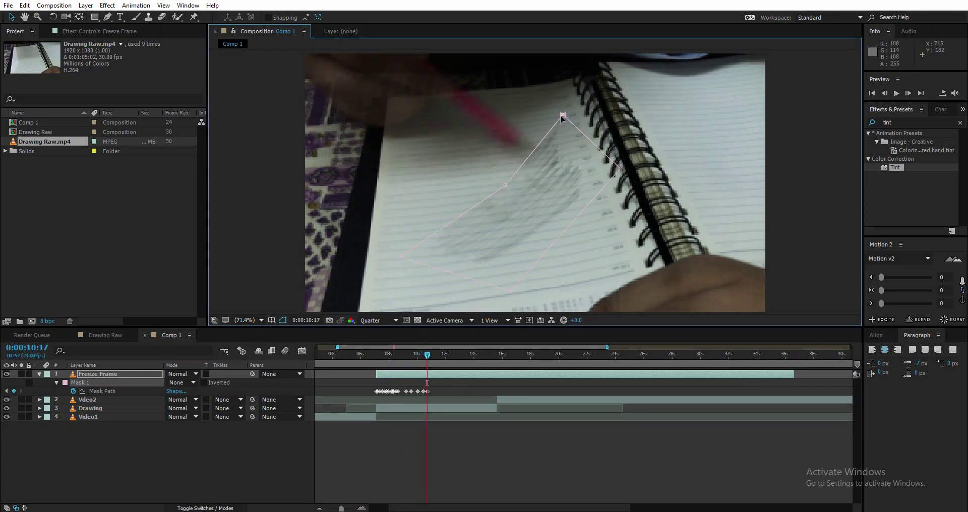
Step: Advance past 0:00:10:17 and keyframe a slight upward shift of the mask's top point
{"action": "key", "text": "Page_Down"}
{"action": "key", "text": "Page_Down"}
{"action": "key", "text": "Page_Down"}
{"action": "key", "text": "Page_Down"}
{"action": "key", "text": "Page_Down"}
{"action": "key", "text": "Page_Down"}
{"action": "key", "text": "Page_Down"}
{"action": "key", "text": "Page_Down"}
{"action": "key", "text": "Page_Down"}
{"action": "key", "text": "Page_Down"}
{"action": "key", "text": "Page_Down"}
{"action": "key", "text": "Page_Down"}
{"action": "key", "text": "Page_Down"}
{"action": "key", "text": "Page_Down"}
{"action": "key", "text": "Page_Down"}
{"action": "key", "text": "Page_Down"}
{"action": "key", "text": "Page_Down"}
{"action": "key", "text": "Page_Down"}
{"action": "key", "text": "Page_Down"}
{"action": "key", "text": "Page_Down"}
{"action": "key", "text": "Page_Down"}
{"action": "key", "text": "Page_Down"}
{"action": "key", "text": "Page_Down"}
{"action": "key", "text": "Page_Down"}
{"action": "key", "text": "Page_Down"}
{"action": "key", "text": "Page_Down"}
{"action": "key", "text": "Page_Down"}
{"action": "key", "text": "Page_Down"}
{"action": "left_click_drag", "start_coordinate": [563, 115], "coordinate": [564, 112]}
Step: Advance a few frames and keyframe the middle point of the mask's upper-left edge outward around the shading
{"action": "key", "text": "Page_Down"}
{"action": "key", "text": "Page_Down"}
{"action": "key", "text": "Page_Down"}
{"action": "key", "text": "Page_Down"}
{"action": "left_click_drag", "start_coordinate": [501, 183], "coordinate": [493, 177]}
Step: Advance to 0:00:12:01 and keyframe the mask's top point up and to the left to cover the new strokes
{"action": "key", "text": "Page_Down"}
{"action": "key", "text": "Page_Down"}
{"action": "key", "text": "Page_Down"}
{"action": "key", "text": "Page_Down"}
{"action": "key", "text": "Page_Down"}
{"action": "key", "text": "Page_Down"}
{"action": "key", "text": "Page_Down"}
{"action": "key", "text": "Page_Down"}
{"action": "key", "text": "Page_Down"}
{"action": "key", "text": "Page_Down"}
{"action": "key", "text": "Page_Down"}
{"action": "key", "text": "Page_Down"}
{"action": "key", "text": "Page_Down"}
{"action": "key", "text": "Page_Down"}
{"action": "key", "text": "Page_Down"}
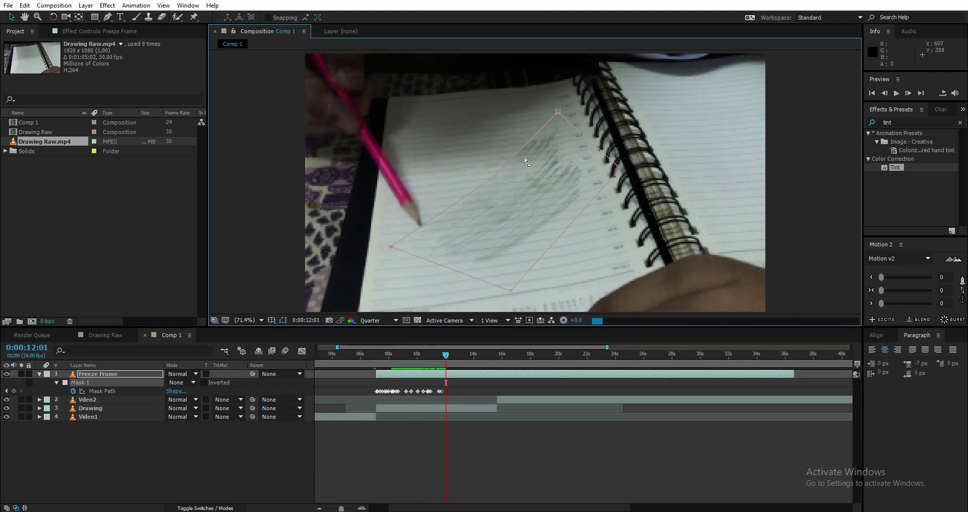
{"action": "left_click_drag", "start_coordinate": [564, 112], "coordinate": [544, 103]}
Step: Keyframe the mask path up to 0:00:13:02, pushing the middle point of its upper-left edge outward
{"action": "key", "text": "Page_Down"}
{"action": "key", "text": "Page_Down"}
{"action": "key", "text": "Page_Down"}
{"action": "key", "text": "Page_Down"}
{"action": "key", "text": "Page_Down"}
{"action": "key", "text": "Page_Down"}
{"action": "key", "text": "Page_Down"}
{"action": "key", "text": "Page_Down"}
{"action": "key", "text": "Page_Down"}
{"action": "key", "text": "Page_Down"}
{"action": "key", "text": "Page_Down"}
{"action": "key", "text": "Page_Down"}
{"action": "key", "text": "Page_Down"}
{"action": "key", "text": "Page_Down"}
{"action": "key", "text": "Page_Down"}
{"action": "key", "text": "Page_Down"}
{"action": "key", "text": "Page_Down"}
{"action": "key", "text": "Page_Down"}
{"action": "key", "text": "Page_Down"}
{"action": "key", "text": "Page_Down"}
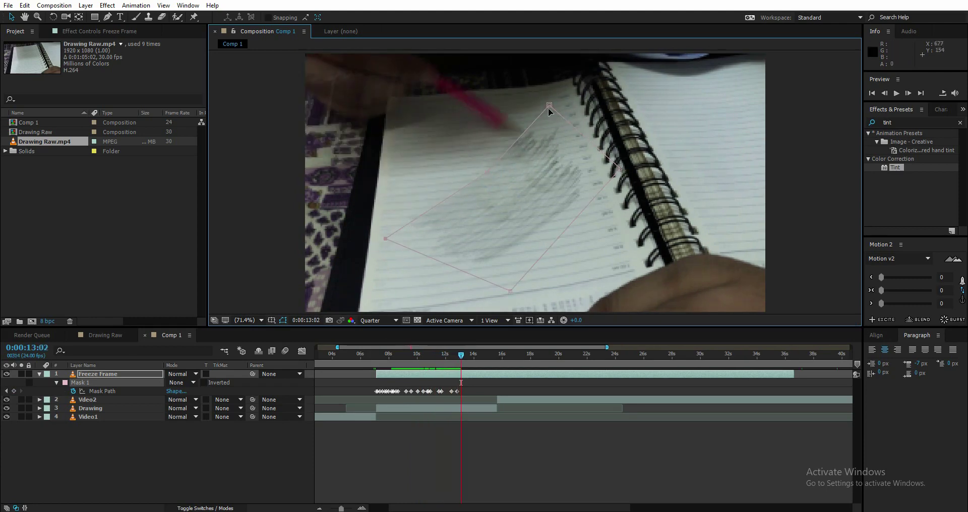
{"action": "left_click_drag", "start_coordinate": [493, 177], "coordinate": [480, 168]}
Step: Advance about eight frames past 0:00:13:02 and extend the mask's top point toward the page's upper edge
{"action": "key", "text": "Page_Down"}
{"action": "key", "text": "Page_Down"}
{"action": "key", "text": "Page_Down"}
{"action": "key", "text": "Page_Down"}
{"action": "key", "text": "Page_Down"}
{"action": "key", "text": "Page_Down"}
{"action": "key", "text": "Page_Down"}
{"action": "key", "text": "Page_Down"}
{"action": "left_click_drag", "start_coordinate": [545, 103], "coordinate": [531, 96]}
Step: Keyframe the mask path at about 0:00:13:19, moving its left corner and upper-left middle points outward past the page edge
{"action": "key", "text": "Page_Down"}
{"action": "key", "text": "Page_Down"}
{"action": "key", "text": "Page_Down"}
{"action": "key", "text": "Page_Down"}
{"action": "key", "text": "Page_Down"}
{"action": "key", "text": "Page_Down"}
{"action": "key", "text": "Page_Down"}
{"action": "key", "text": "Page_Down"}
{"action": "left_click_drag", "start_coordinate": [386, 239], "coordinate": [371, 230]}
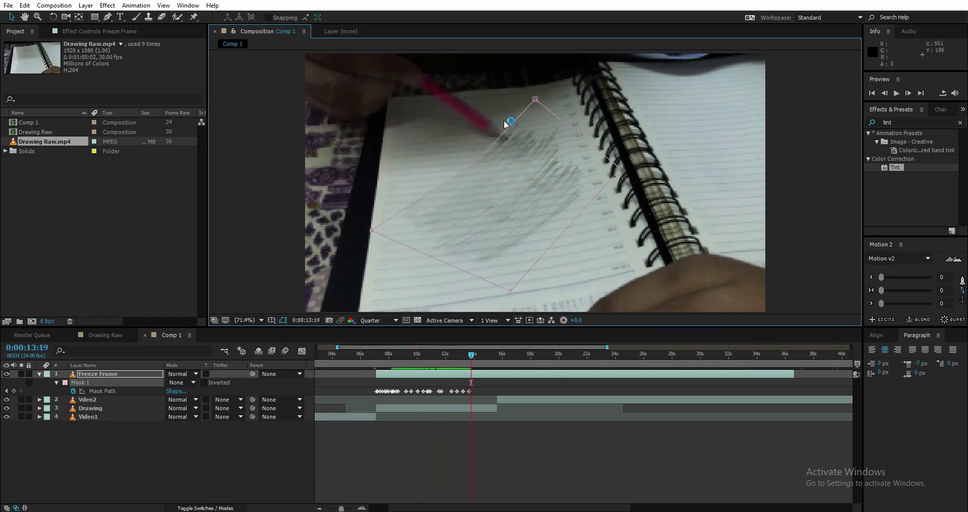
{"action": "left_click_drag", "start_coordinate": [480, 168], "coordinate": [470, 160]}
{"action": "left_click_drag", "start_coordinate": [371, 230], "coordinate": [359, 224]}
Step: Advance about eight frames past 0:00:13:19 and keyframe the mask's upper-left middle point slightly further outward
{"action": "key", "text": "Page_Down"}
{"action": "key", "text": "Page_Down"}
{"action": "key", "text": "Page_Down"}
{"action": "key", "text": "Page_Down"}
{"action": "key", "text": "Page_Down"}
{"action": "key", "text": "Page_Down"}
{"action": "key", "text": "Page_Down"}
{"action": "key", "text": "Page_Down"}
{"action": "left_click_drag", "start_coordinate": [470, 160], "coordinate": [460, 156]}
Step: Advance to 0:00:14:11 and keyframe a small upward shift of the mask's top point
{"action": "key", "text": "Page_Down"}
{"action": "key", "text": "Page_Down"}
{"action": "key", "text": "Page_Down"}
{"action": "key", "text": "Page_Down"}
{"action": "key", "text": "Page_Down"}
{"action": "key", "text": "Page_Down"}
{"action": "key", "text": "Page_Down"}
{"action": "key", "text": "Page_Down"}
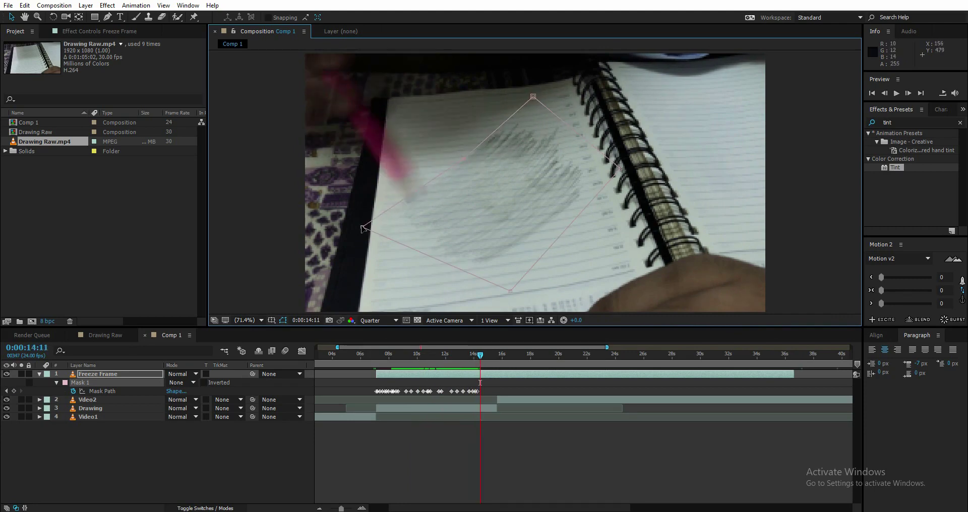
{"action": "left_click_drag", "start_coordinate": [531, 96], "coordinate": [529, 93]}
Step: Keyframe the mask path up to 0:00:15:09, extending its left corner point further over the notebook's dark border
{"action": "key", "text": "Page_Down"}
{"action": "key", "text": "Page_Down"}
{"action": "key", "text": "Page_Down"}
{"action": "key", "text": "Page_Down"}
{"action": "key", "text": "Page_Down"}
{"action": "key", "text": "Page_Down"}
{"action": "key", "text": "Page_Down"}
{"action": "key", "text": "Page_Down"}
{"action": "key", "text": "Page_Down"}
{"action": "key", "text": "Page_Down"}
{"action": "key", "text": "Page_Down"}
{"action": "key", "text": "Page_Down"}
{"action": "key", "text": "Page_Down"}
{"action": "key", "text": "Page_Down"}
{"action": "key", "text": "Page_Down"}
{"action": "key", "text": "Page_Down"}
{"action": "key", "text": "Page_Down"}
{"action": "key", "text": "Page_Down"}
{"action": "left_click_drag", "start_coordinate": [357, 223], "coordinate": [350, 220]}
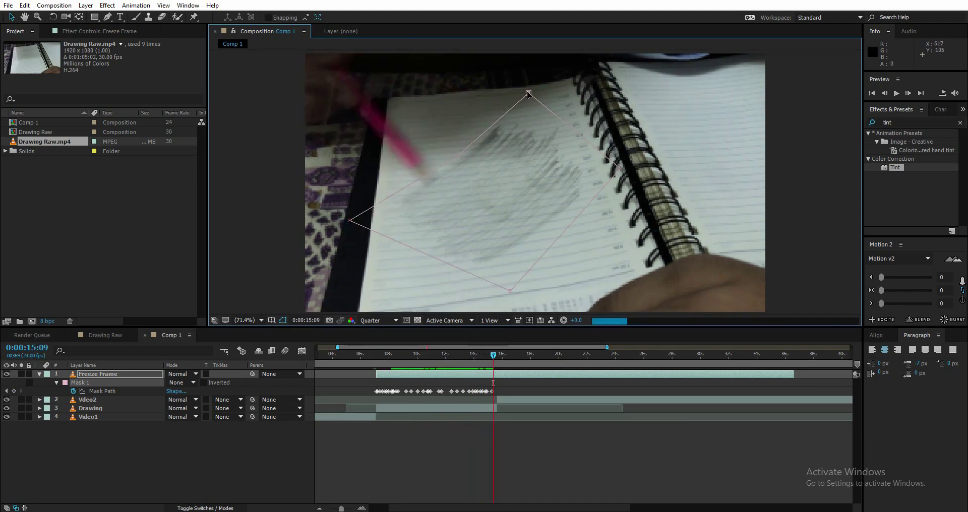
Step: Advance about eight frames past 0:00:15:09 and keyframe the mask's upper-left middle point slightly further outward
{"action": "key", "text": "Page_Down"}
{"action": "key", "text": "Page_Down"}
{"action": "key", "text": "Page_Down"}
{"action": "key", "text": "Page_Down"}
{"action": "key", "text": "Page_Down"}
{"action": "key", "text": "Page_Down"}
{"action": "key", "text": "Page_Down"}
{"action": "key", "text": "Page_Down"}
{"action": "left_click_drag", "start_coordinate": [460, 156], "coordinate": [453, 156]}
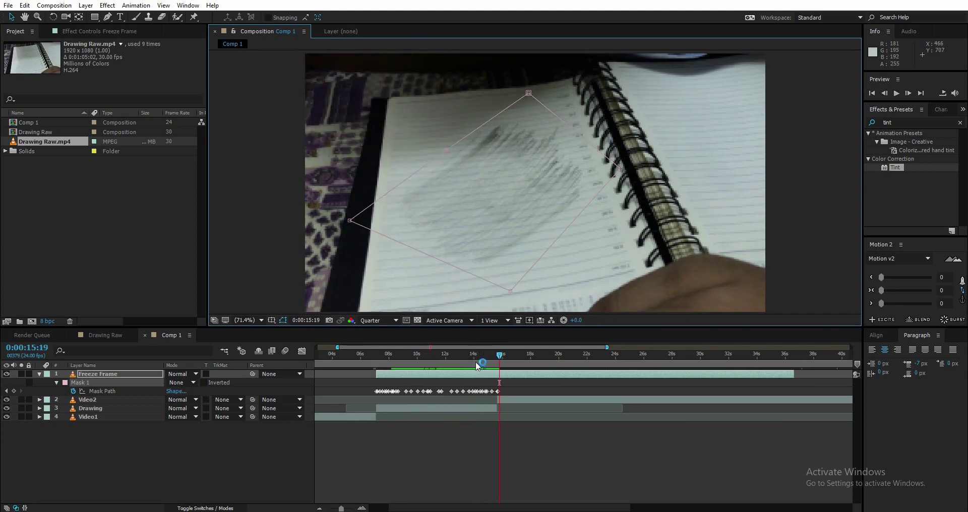
Step: Go back to 0:00:09:15 and set the Freeze Frame layer's opacity to 100%
{"action": "left_click_drag", "start_coordinate": [476, 361], "coordinate": [407, 367]}
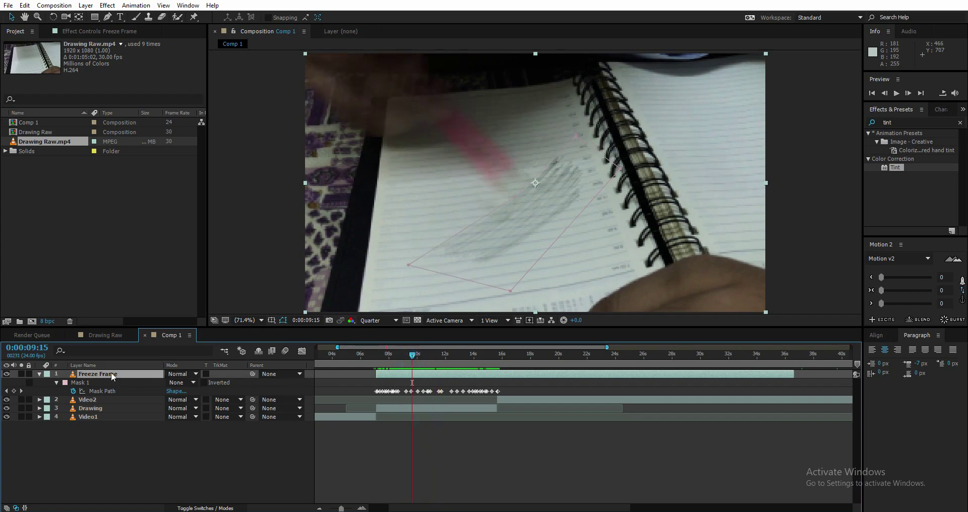
{"action": "key", "text": "t"}
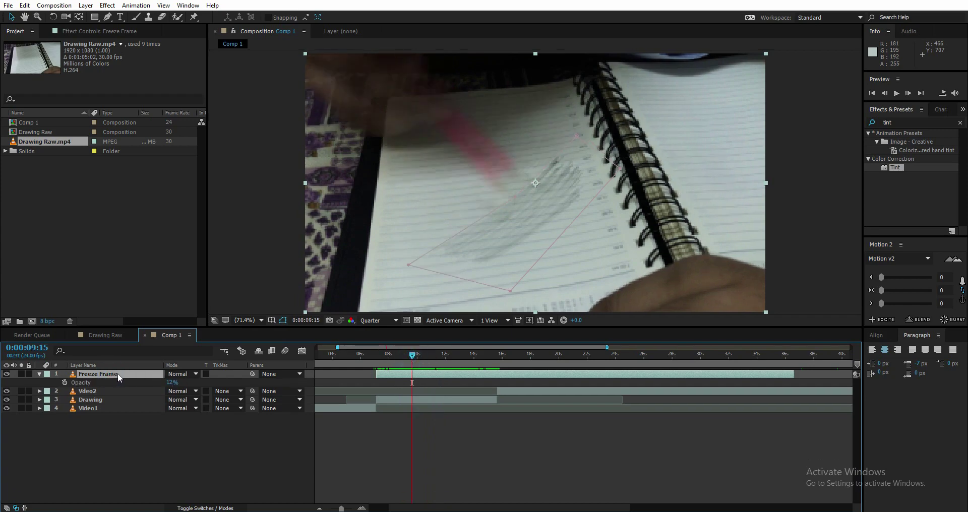
{"action": "left_click", "coordinate": [173, 382]}
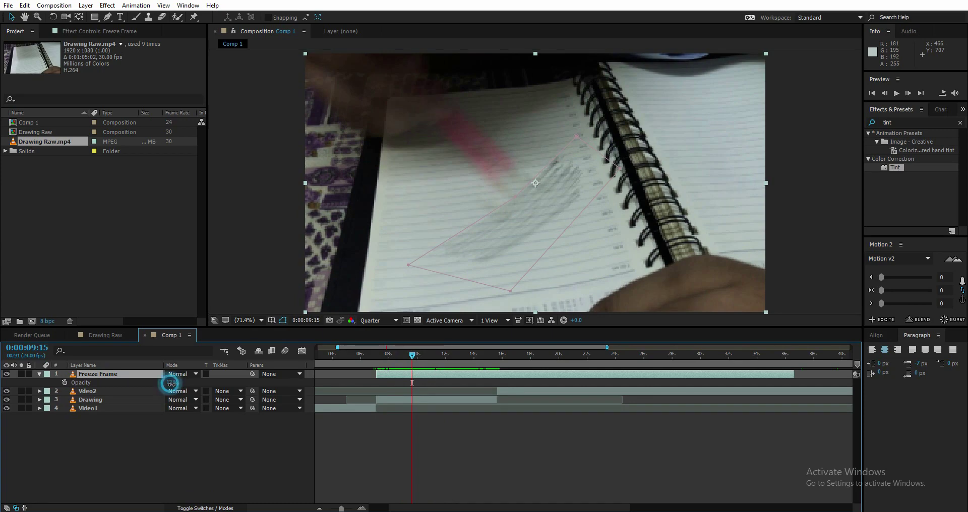
{"action": "type", "text": "100"}
{"action": "key", "text": "Return"}
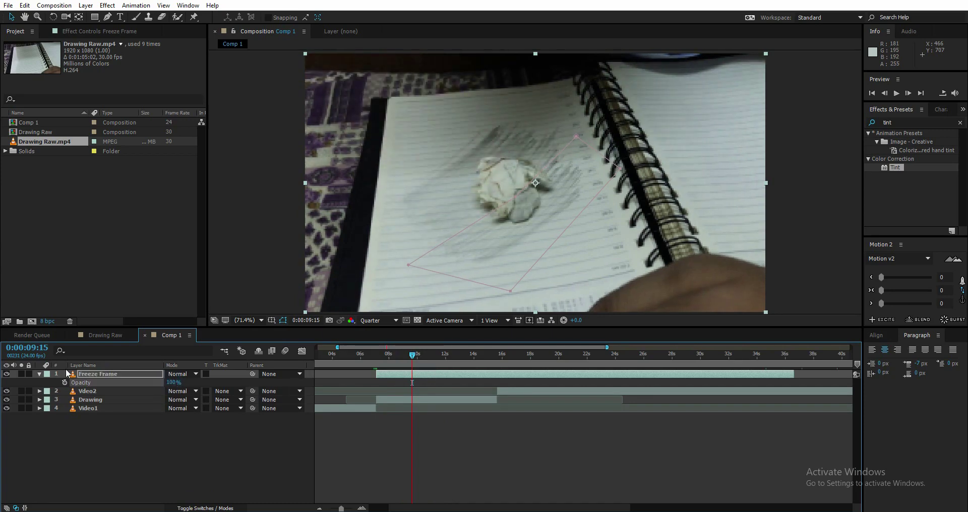
Step: Set Mask 1 on the Freeze Frame layer to Add and scrub to 0:00:11:11 to check the reveal
{"action": "key", "text": "t"}
{"action": "key", "text": "m"}
{"action": "left_click", "coordinate": [176, 384]}
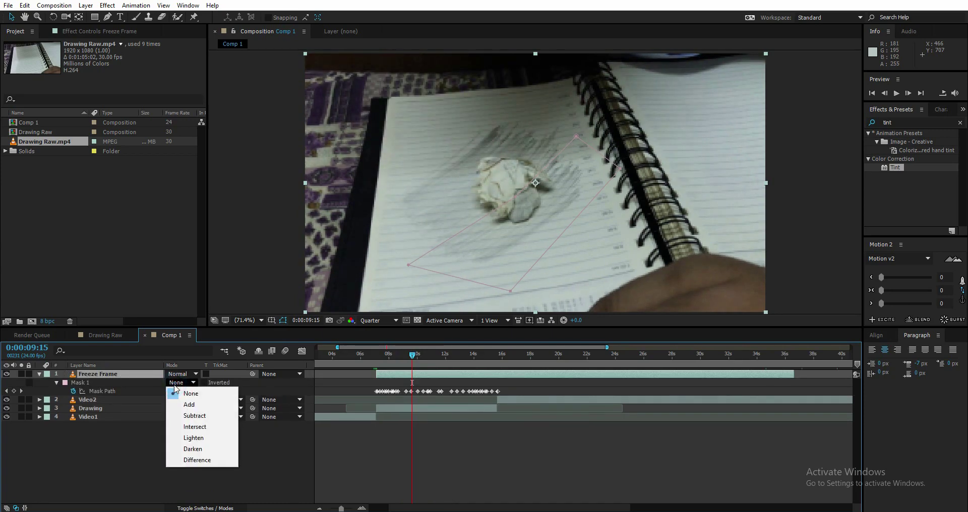
{"action": "left_click", "coordinate": [191, 401]}
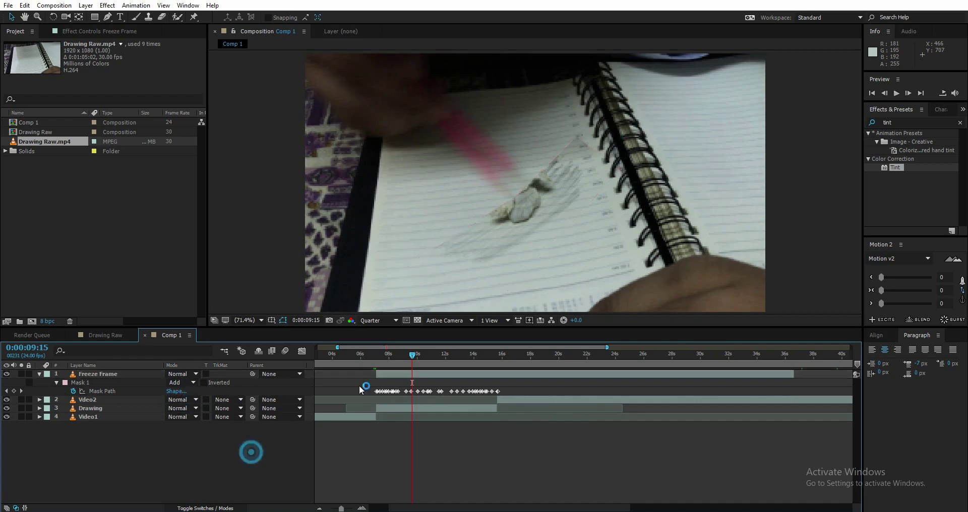
{"action": "left_click_drag", "start_coordinate": [380, 356], "coordinate": [438, 383]}
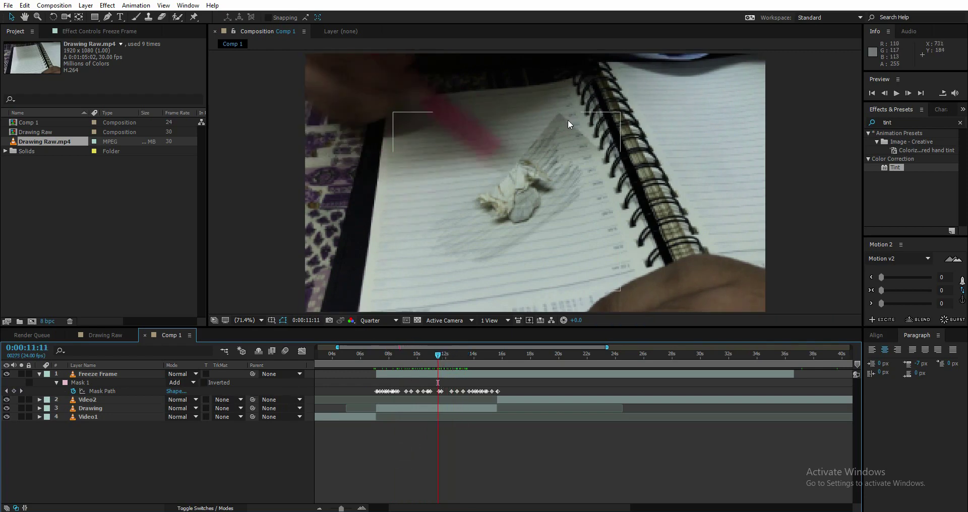
Step: Set the Mask Feather of the Freeze Frame layer's mask to 108 pixels
{"action": "left_click", "coordinate": [123, 376]}
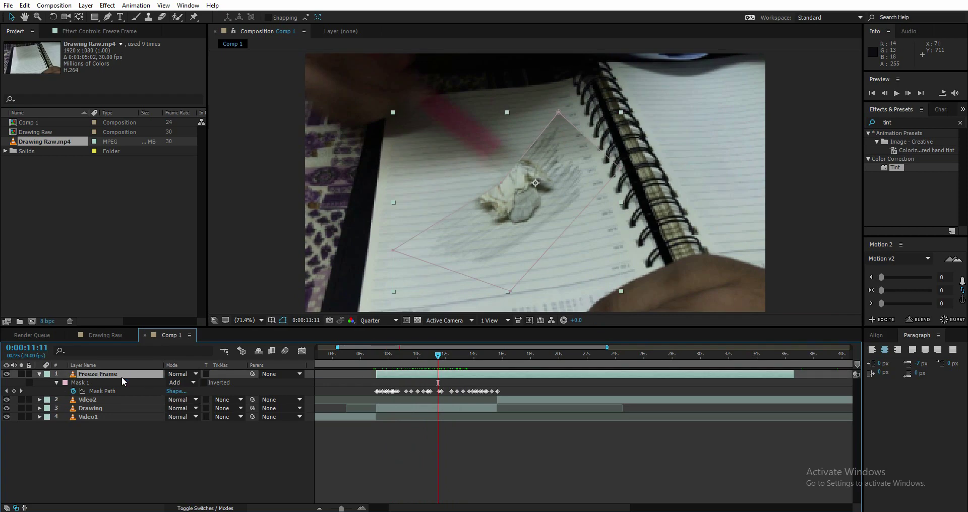
{"action": "key", "text": "f"}
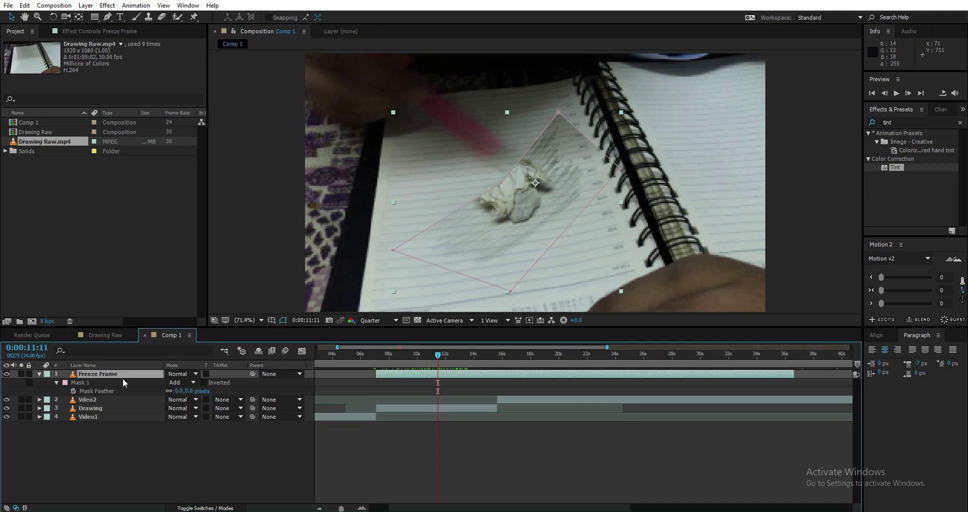
{"action": "left_click", "coordinate": [179, 392]}
{"action": "left_click_drag", "start_coordinate": [178, 392], "coordinate": [204, 394]}
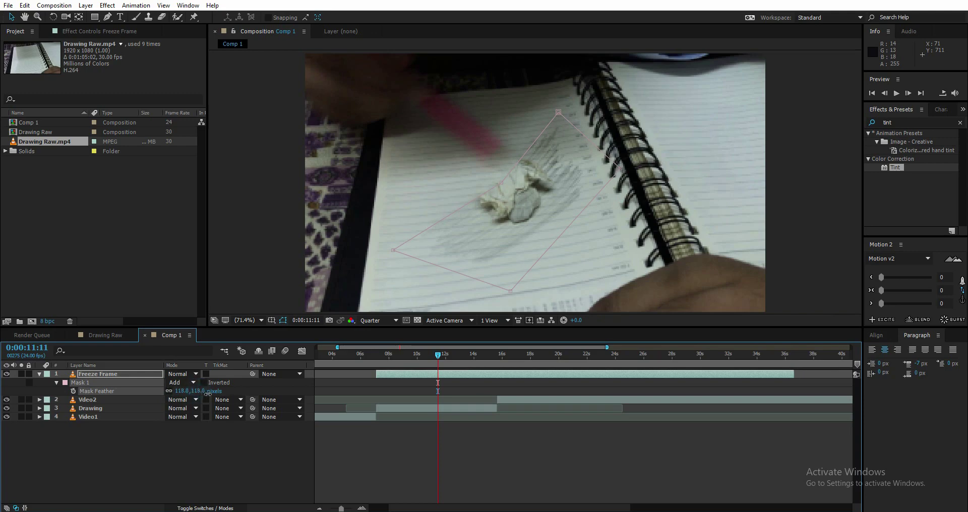
Step: Set the composition preview resolution to Half and deselect the layer to inspect the feathered edge
{"action": "left_click", "coordinate": [373, 321]}
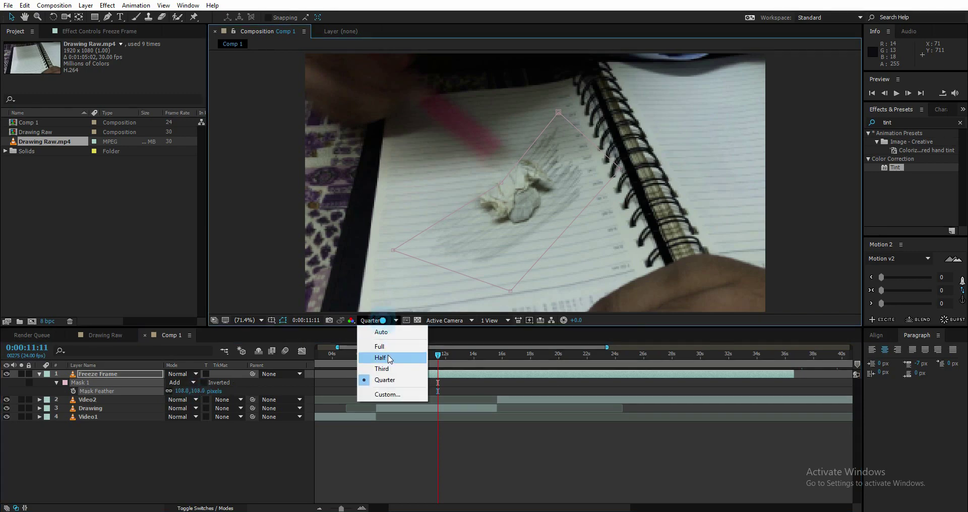
{"action": "left_click", "coordinate": [387, 352]}
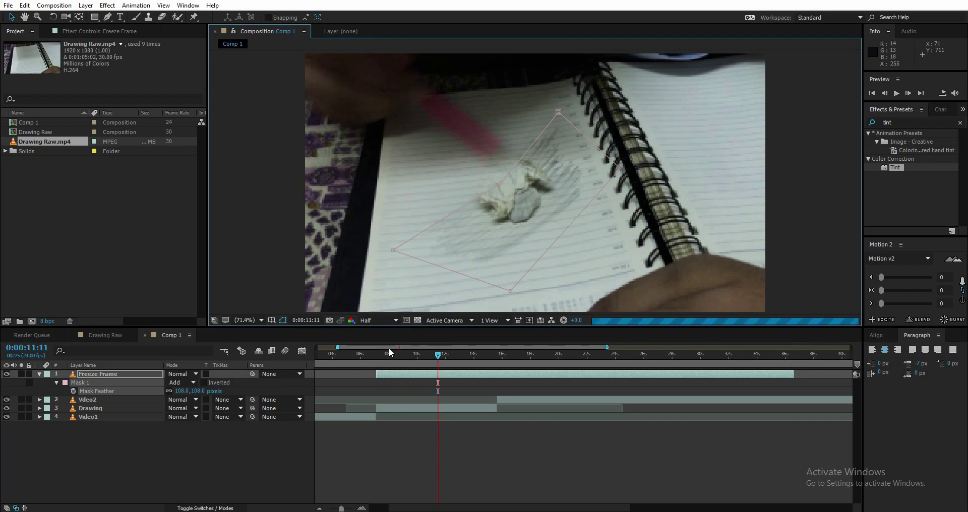
{"action": "left_click", "coordinate": [403, 444]}
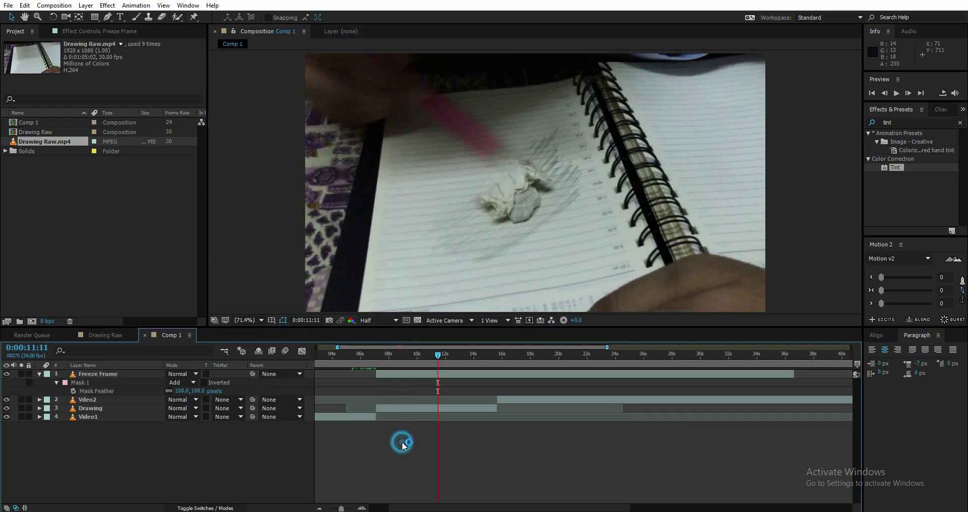
Step: Reveal all mask properties of the Freeze Frame layer and set Mask Expansion to -34 pixels
{"action": "left_click", "coordinate": [210, 387]}
{"action": "left_click", "coordinate": [143, 376]}
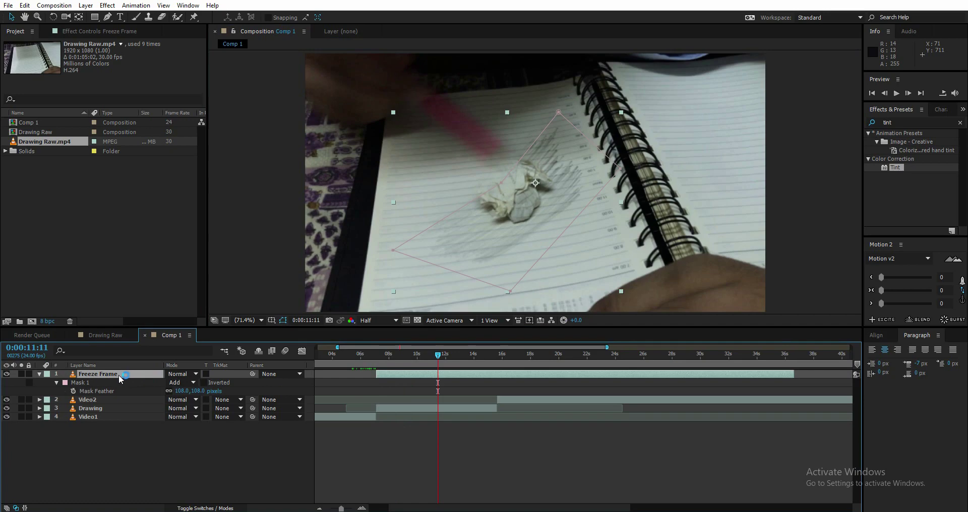
{"action": "key", "text": "m"}
{"action": "key", "text": "m"}
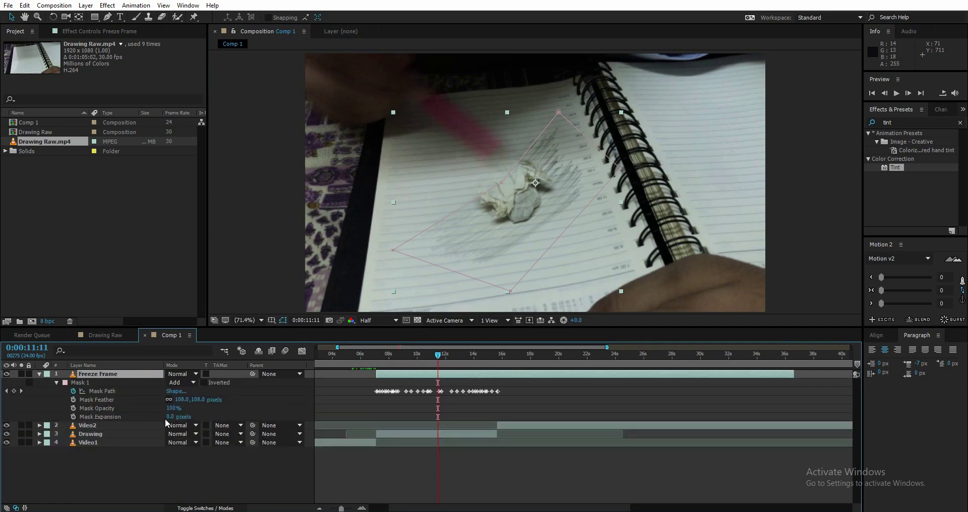
{"action": "mouse_move", "coordinate": [167, 418]}
{"action": "left_mouse_down"}
{"action": "mouse_move", "coordinate": [153, 426]}
{"action": "mouse_move", "coordinate": [162, 430]}
{"action": "left_mouse_up"}
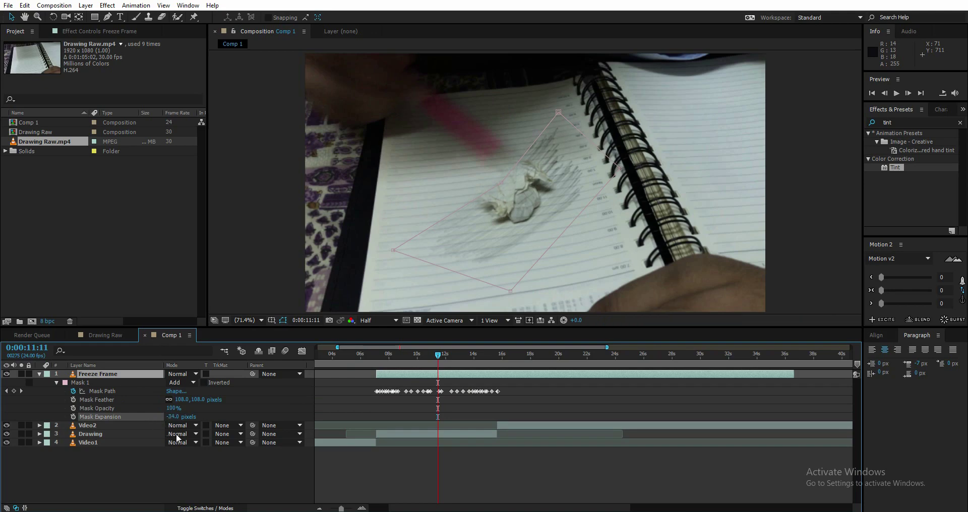
Step: Set the preview resolution to Quarter and play back the reveal from 0:00:08:09
{"action": "left_click", "coordinate": [394, 355]}
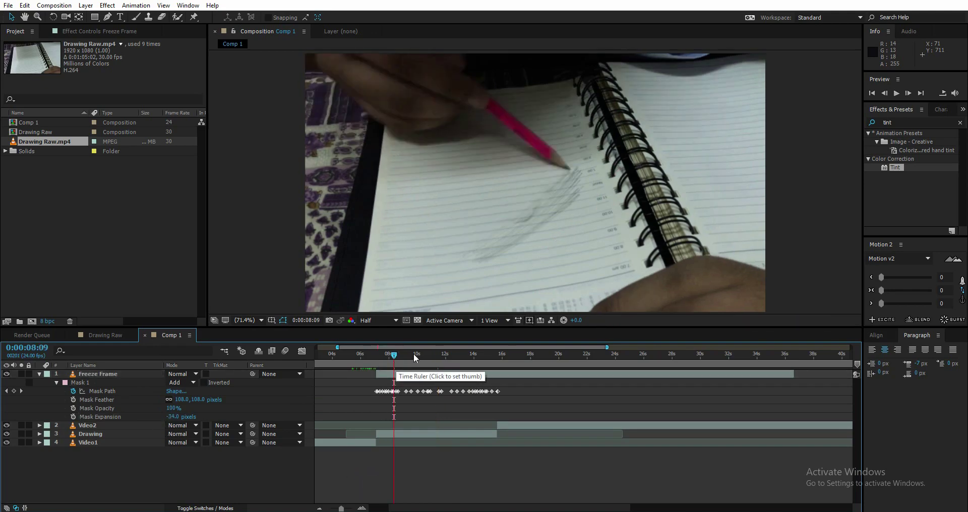
{"action": "left_click", "coordinate": [378, 321]}
{"action": "left_click", "coordinate": [386, 383]}
{"action": "key", "text": "space"}
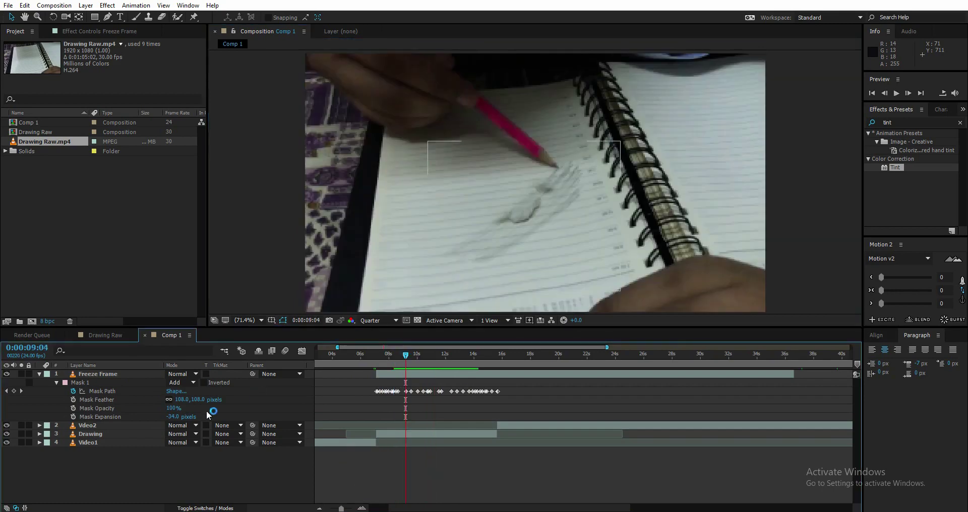
Step: Set the Mask Expansion to -54 pixels and play back the reveal from 0:00:07:09
{"action": "left_click_drag", "start_coordinate": [208, 415], "coordinate": [198, 416]}
{"action": "left_click", "coordinate": [380, 356]}
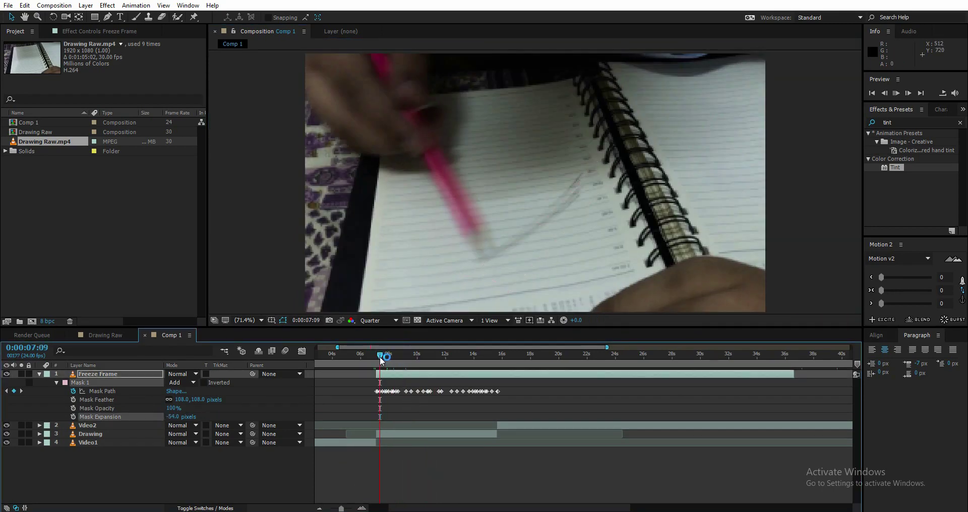
{"action": "key", "text": "space"}
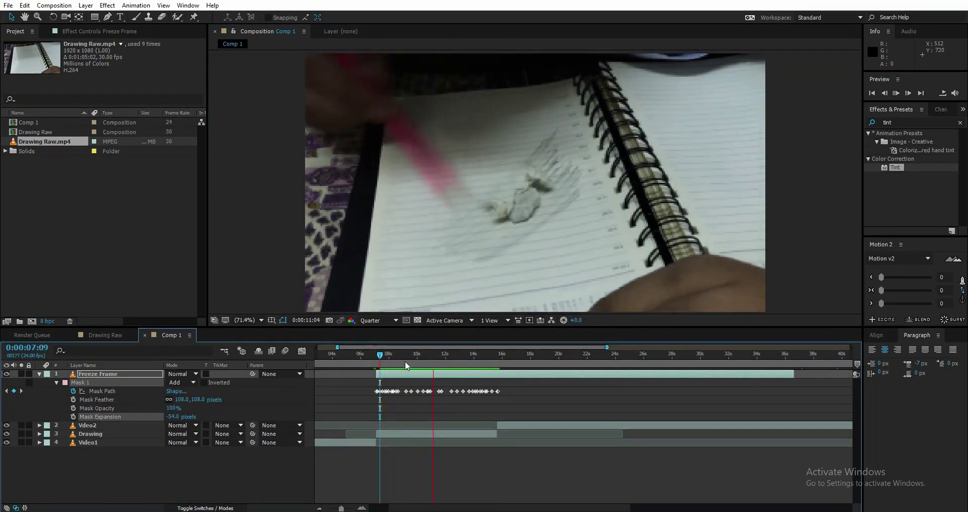
{"action": "left_click", "coordinate": [438, 357]}
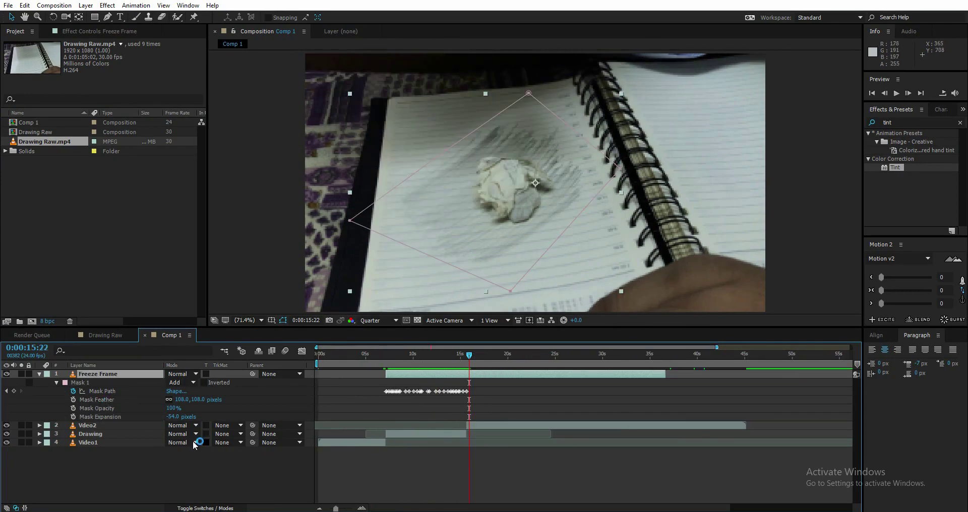
Step: Hide the Freeze Frame layer and split the Video2 layer at 0:00:16:23
{"action": "left_click", "coordinate": [6, 374]}
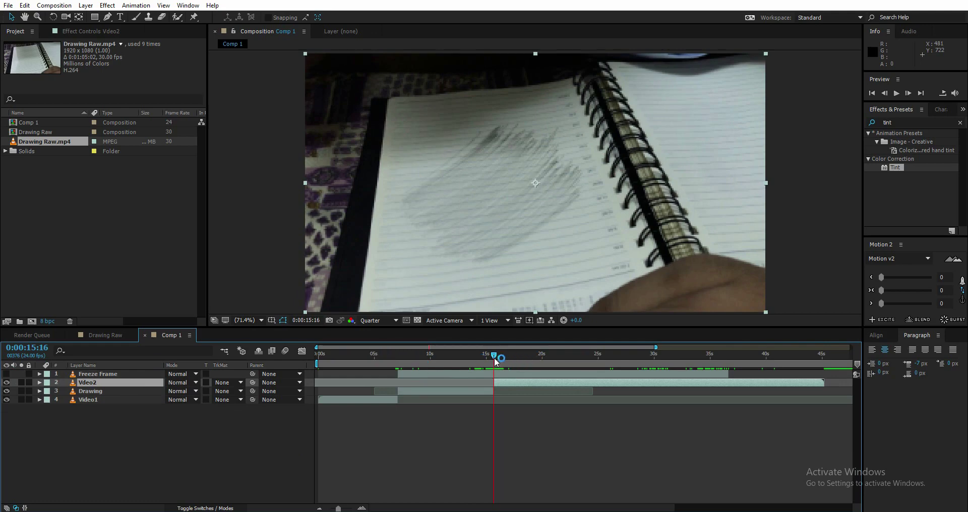
{"action": "left_click_drag", "start_coordinate": [494, 356], "coordinate": [509, 359]}
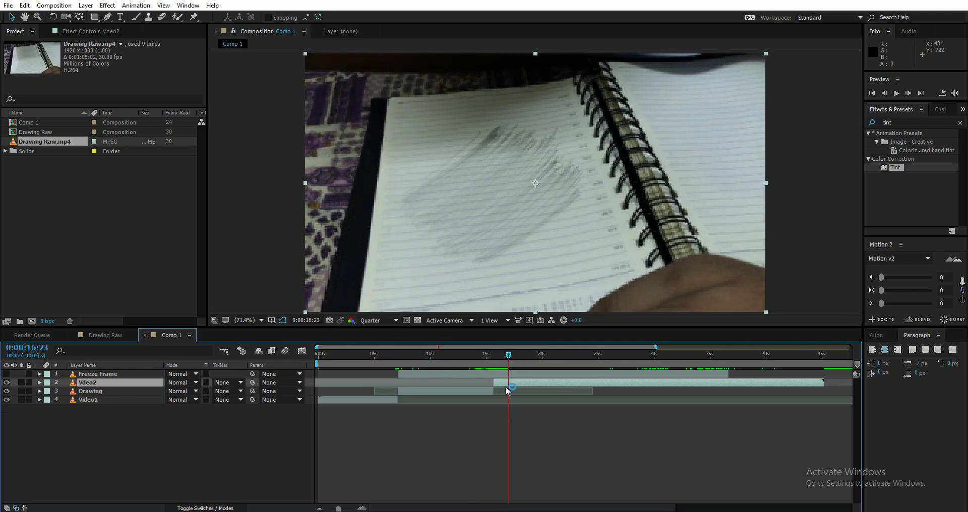
{"action": "key", "text": "ctrl+shift+d"}
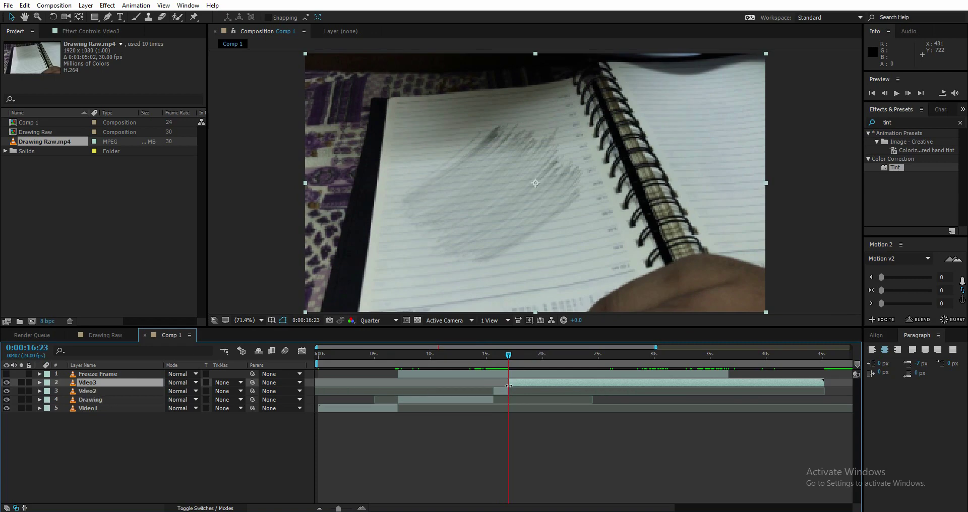
Step: Trim the start of the Video3 layer to 0:00:33:14 and slide the clip back to start alongside Video2
{"action": "left_click", "coordinate": [501, 392]}
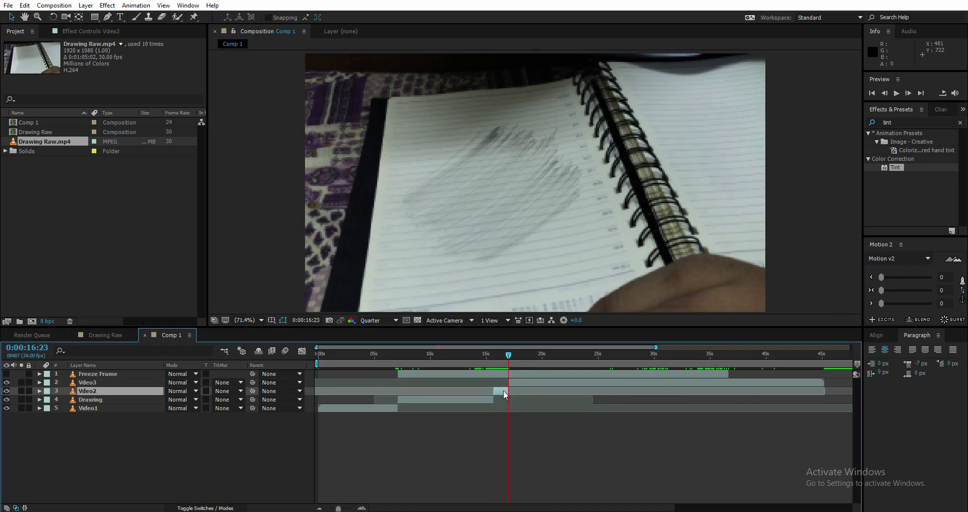
{"action": "left_click", "coordinate": [515, 383]}
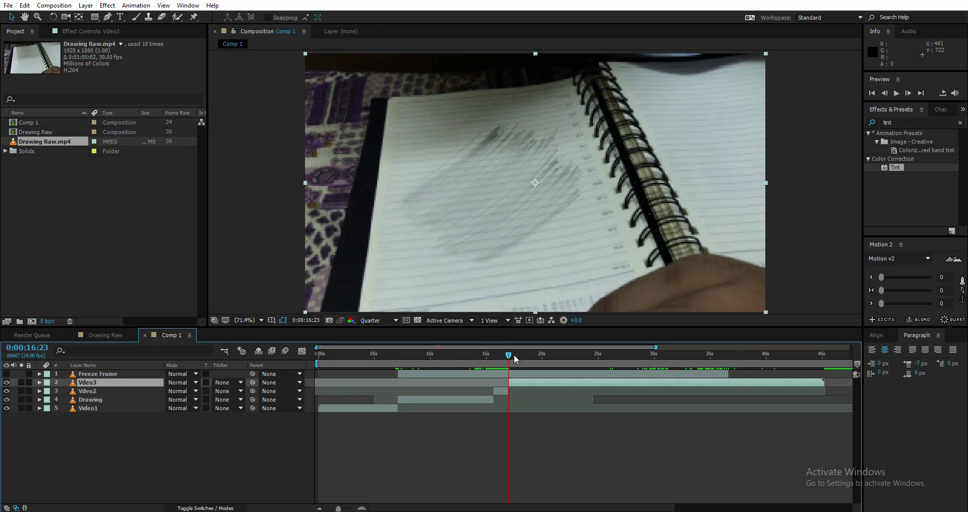
{"action": "mouse_move", "coordinate": [637, 355]}
{"action": "left_mouse_down"}
{"action": "mouse_move", "coordinate": [699, 361]}
{"action": "mouse_move", "coordinate": [510, 360]}
{"action": "left_mouse_up"}
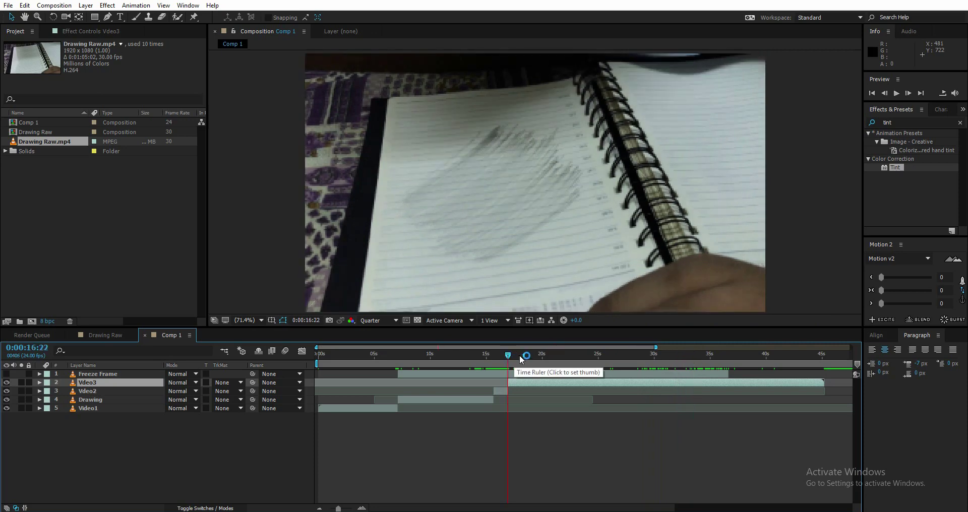
{"action": "left_click", "coordinate": [706, 355]}
{"action": "left_click_drag", "start_coordinate": [708, 356], "coordinate": [695, 373]}
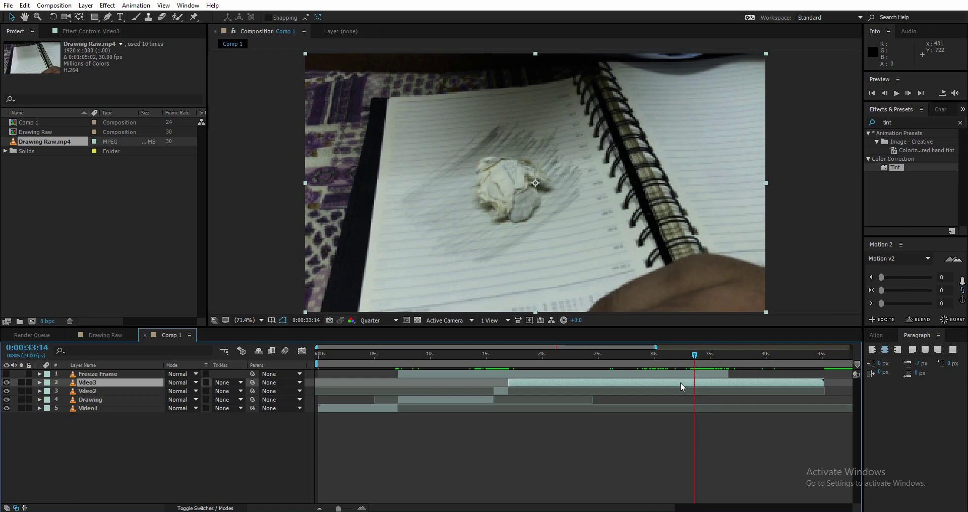
{"action": "key", "text": "alt+bracketleft"}
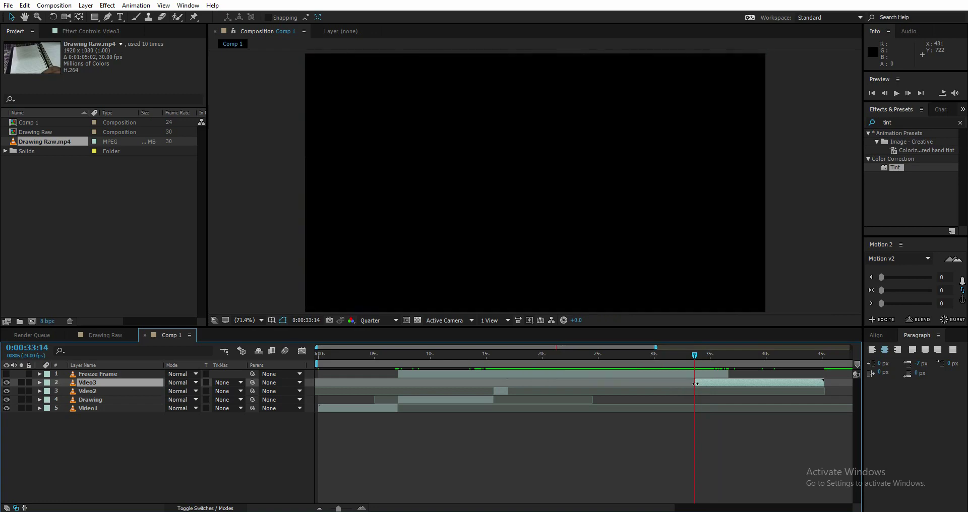
{"action": "left_click_drag", "start_coordinate": [713, 382], "coordinate": [512, 392]}
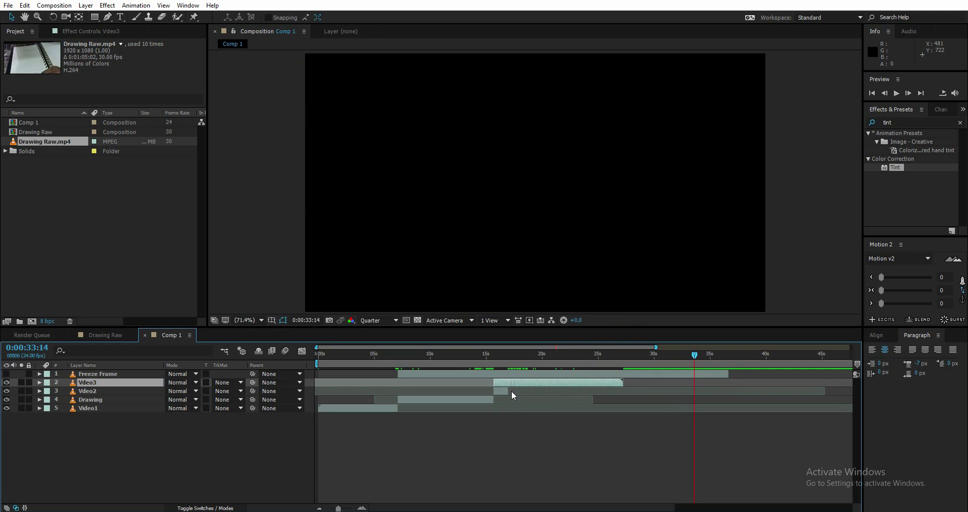
Step: Align the starts of the Video2 and Video3 layers to 0:00:15:15, near the end of the Drawing layer
{"action": "left_click", "coordinate": [493, 353]}
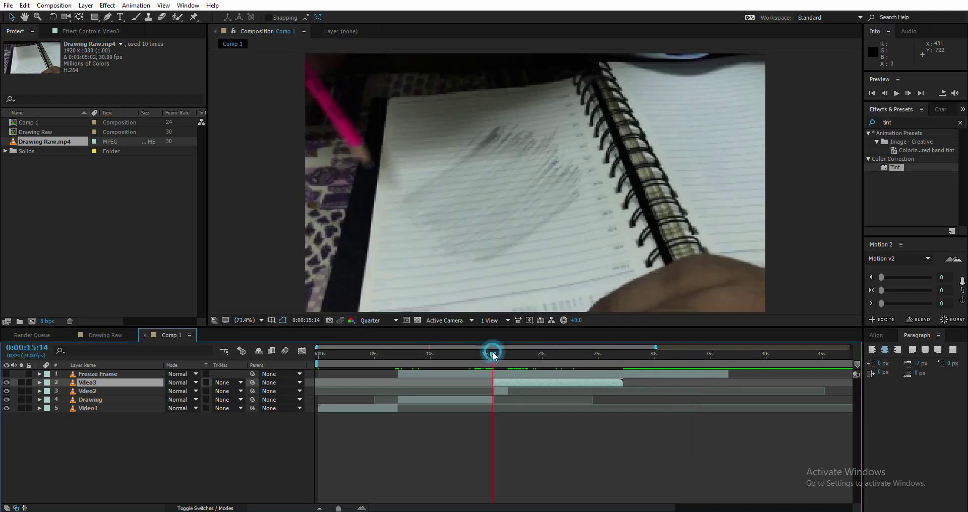
{"action": "left_click", "coordinate": [362, 508]}
{"action": "left_click", "coordinate": [362, 508]}
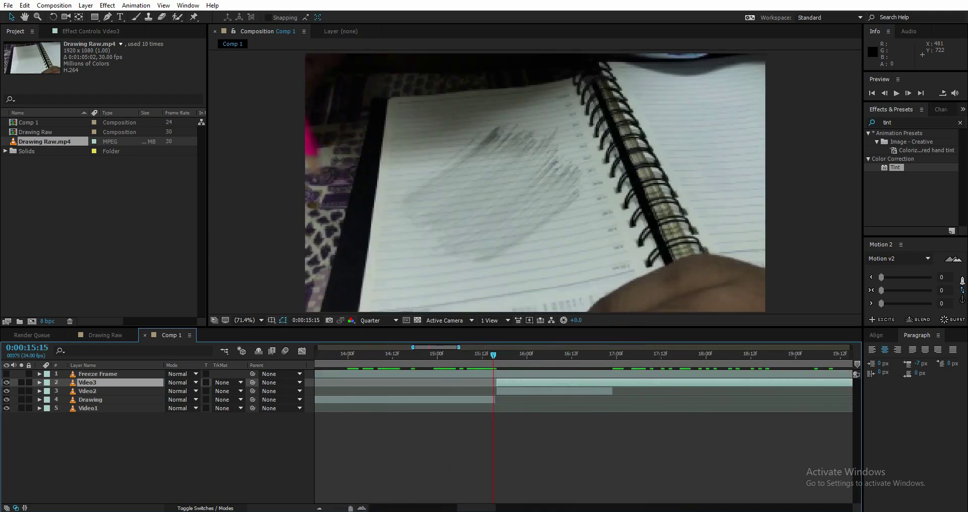
{"action": "left_click", "coordinate": [362, 509]}
{"action": "left_click", "coordinate": [512, 392]}
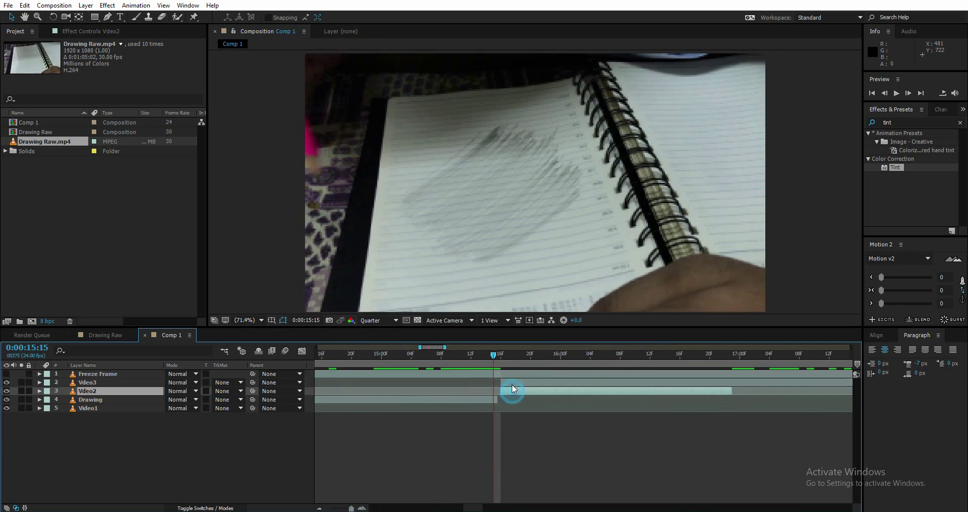
{"action": "left_click", "coordinate": [513, 384], "text": "shift"}
{"action": "key", "text": "bracketleft"}
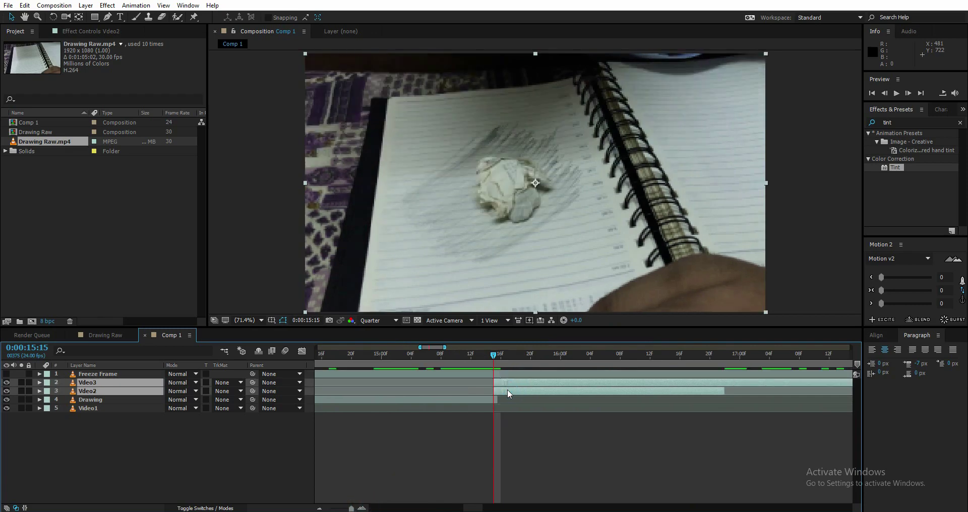
Step: Start the Video3 layer one frame after Video2, at 0:00:15:16, keep Video2 starting at 0:00:15:15, and compare the two frames
{"action": "key", "text": "alt+Page_Down"}
{"action": "left_click", "coordinate": [524, 432]}
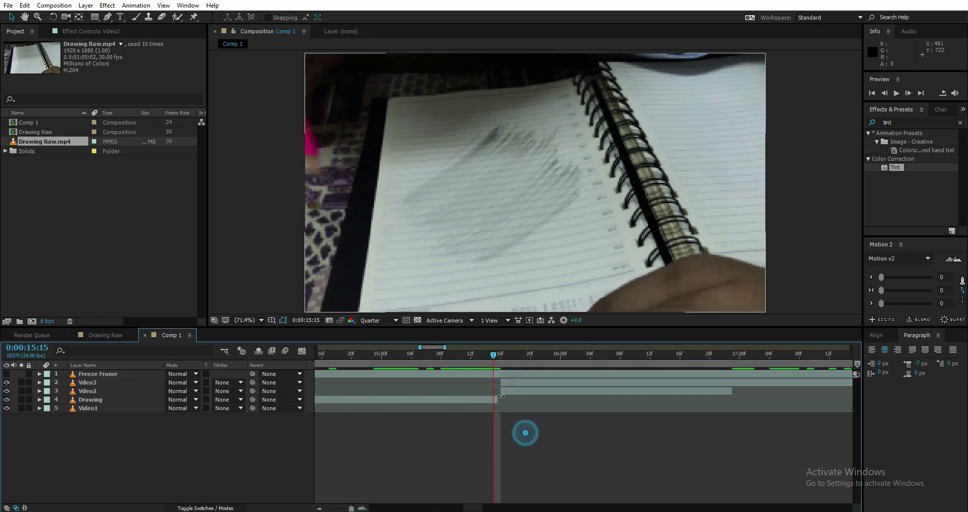
{"action": "left_click", "coordinate": [502, 393]}
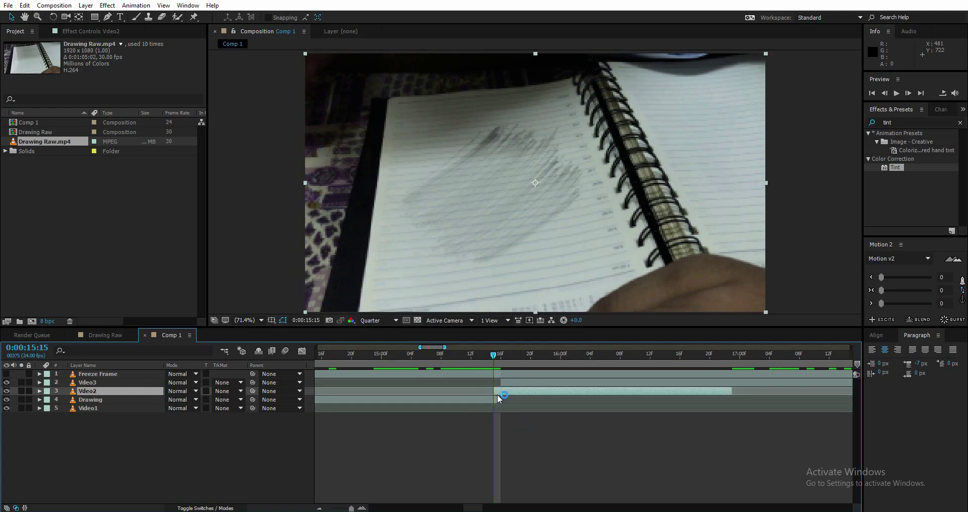
{"action": "left_click", "coordinate": [528, 453]}
{"action": "mouse_move", "coordinate": [495, 358]}
{"action": "left_mouse_down"}
{"action": "mouse_move", "coordinate": [479, 360]}
{"action": "mouse_move", "coordinate": [499, 361]}
{"action": "mouse_move", "coordinate": [500, 371]}
{"action": "left_mouse_up"}
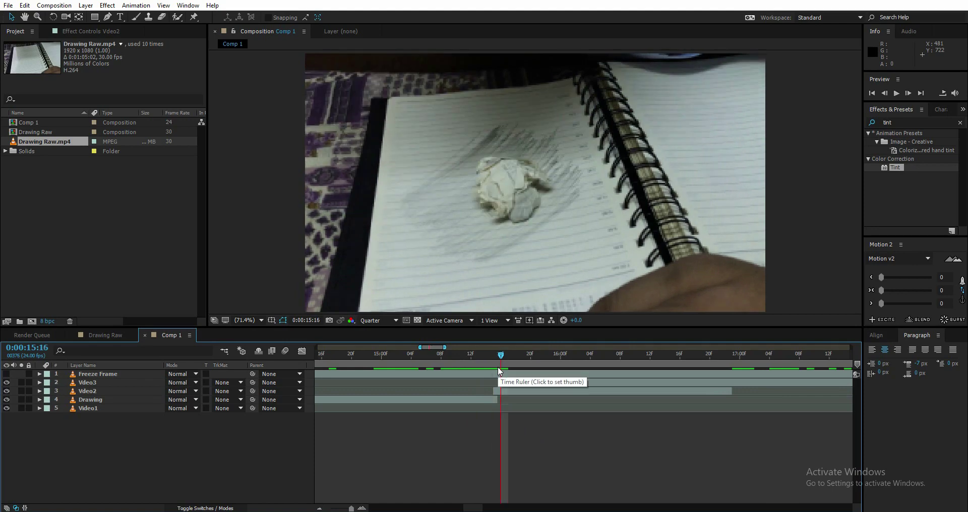
{"action": "left_click_drag", "start_coordinate": [498, 358], "coordinate": [492, 362]}
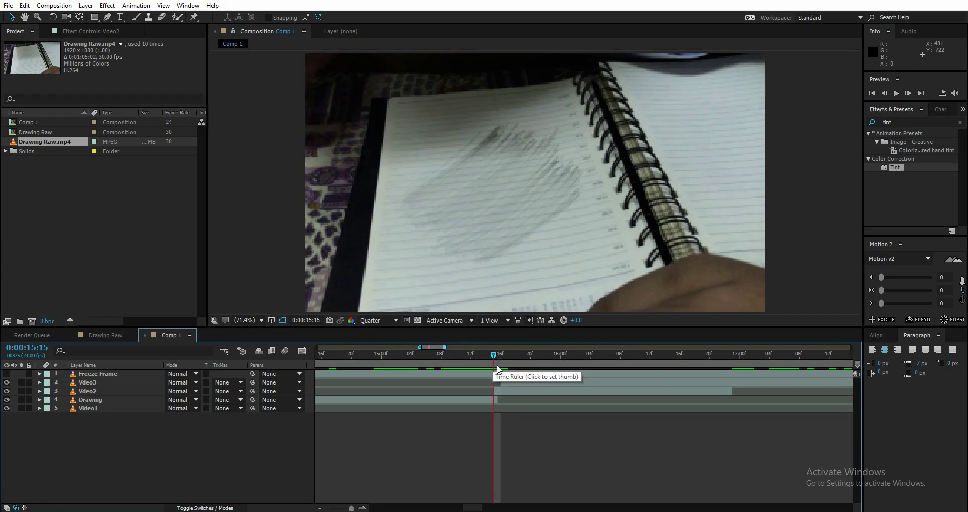
Step: Fade in the Video3 layer with Opacity keyframes of 0% at 0:00:15:16 and 100% at 0:00:16:23
{"action": "left_click_drag", "start_coordinate": [498, 355], "coordinate": [498, 377]}
{"action": "left_click", "coordinate": [510, 383]}
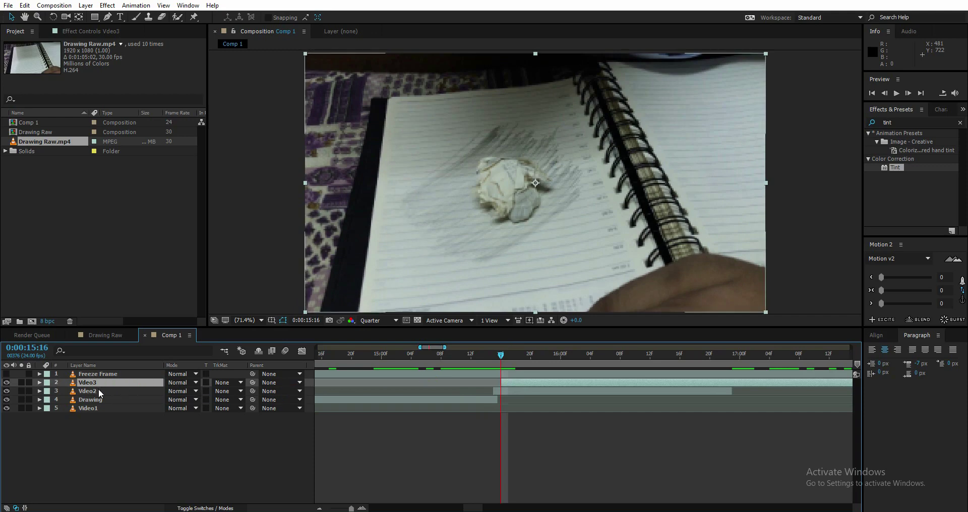
{"action": "key", "text": "t"}
{"action": "left_click_drag", "start_coordinate": [174, 392], "coordinate": [111, 400]}
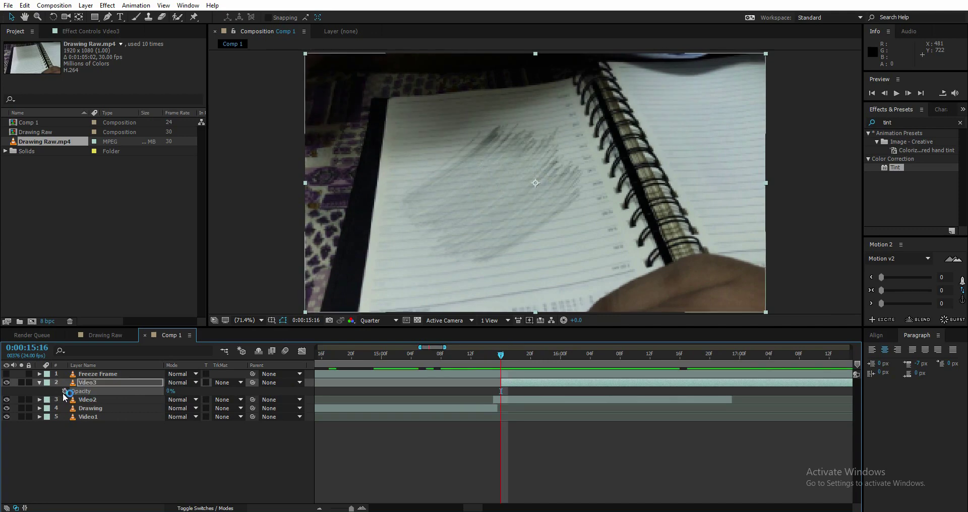
{"action": "left_click", "coordinate": [65, 391]}
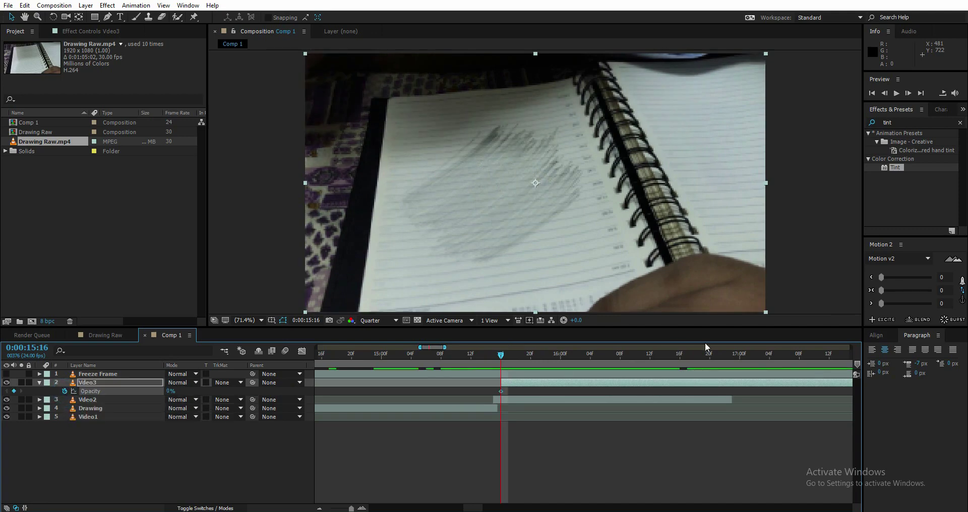
{"action": "left_click", "coordinate": [730, 355]}
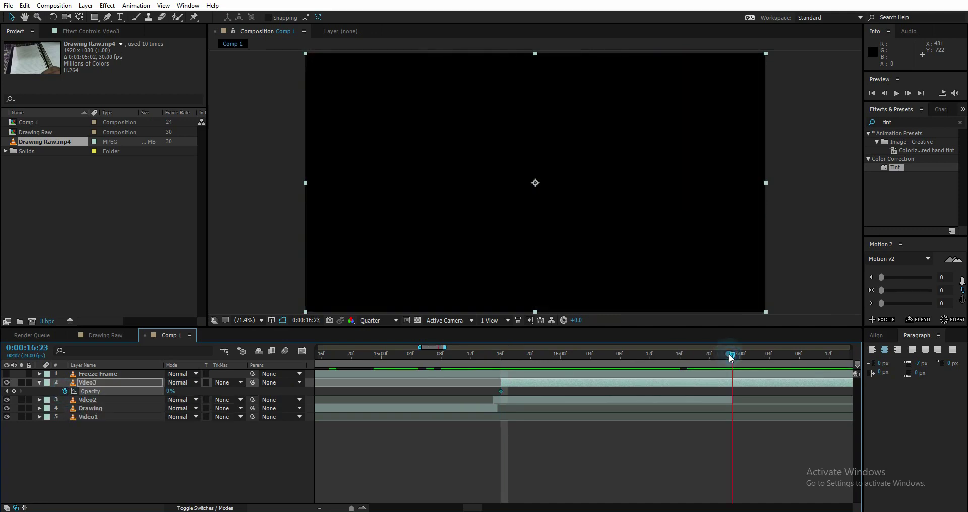
{"action": "left_click", "coordinate": [528, 399]}
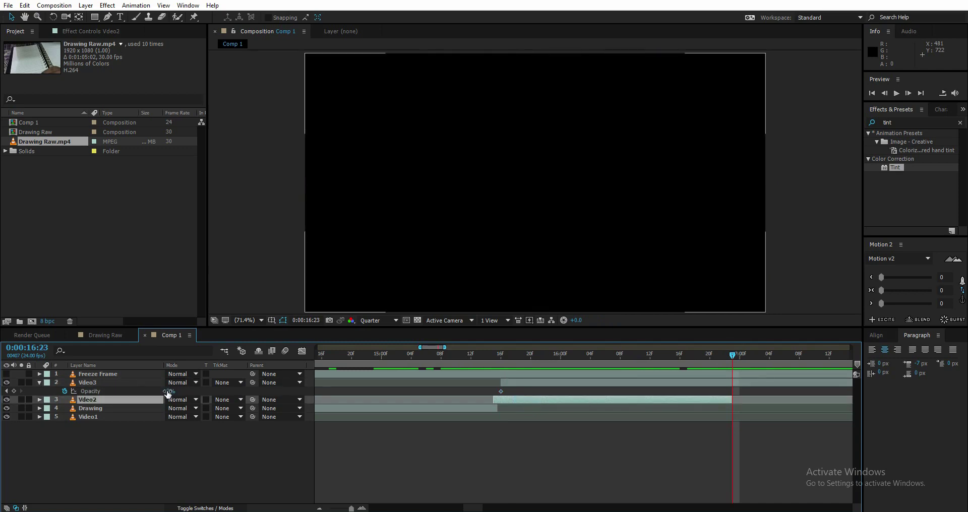
{"action": "left_click_drag", "start_coordinate": [168, 394], "coordinate": [242, 397]}
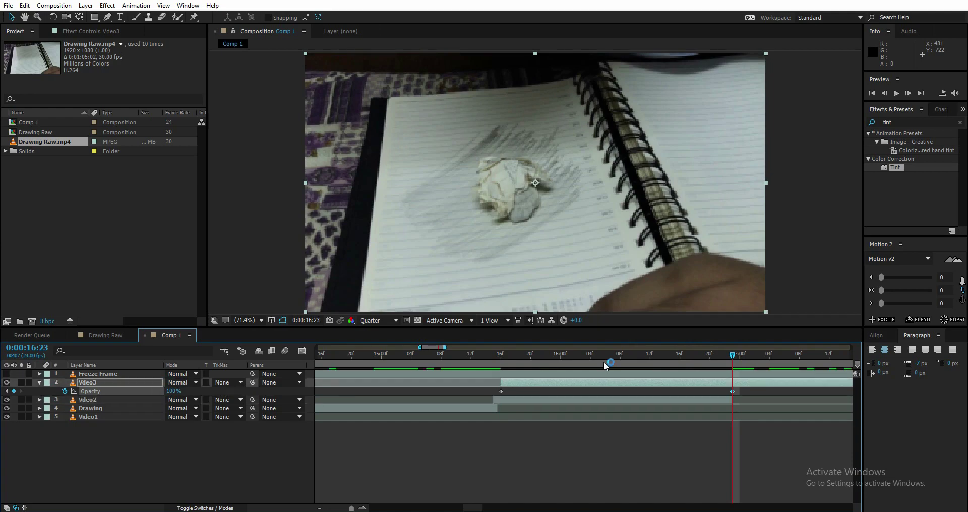
Step: Examine the frames around 0:00:15:15 where the Drawing layer hands over to Video2 and Video3
{"action": "left_click", "coordinate": [608, 383]}
{"action": "left_click_drag", "start_coordinate": [502, 356], "coordinate": [471, 356]}
{"action": "key", "text": "Page_Down"}
{"action": "key", "text": "Page_Down"}
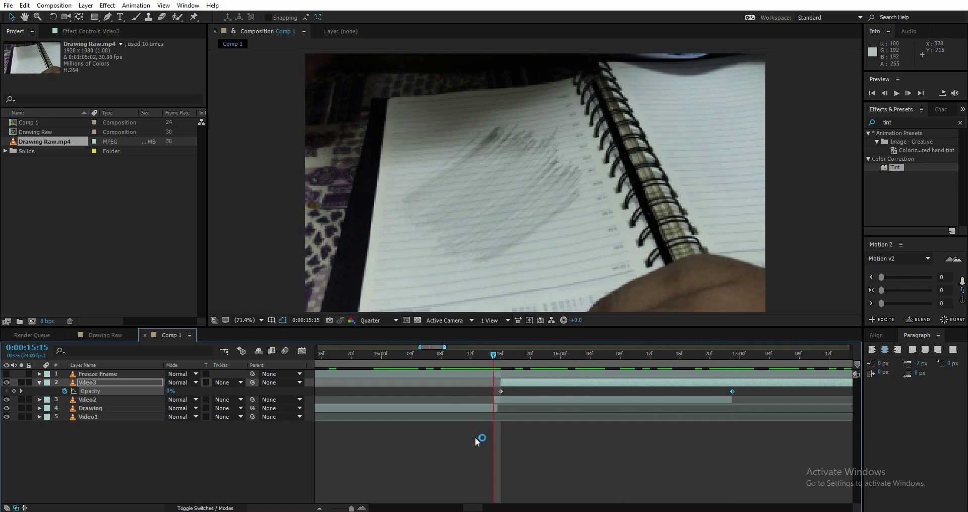
{"action": "left_click", "coordinate": [478, 407]}
{"action": "left_click", "coordinate": [155, 408]}
{"action": "left_click", "coordinate": [85, 400]}
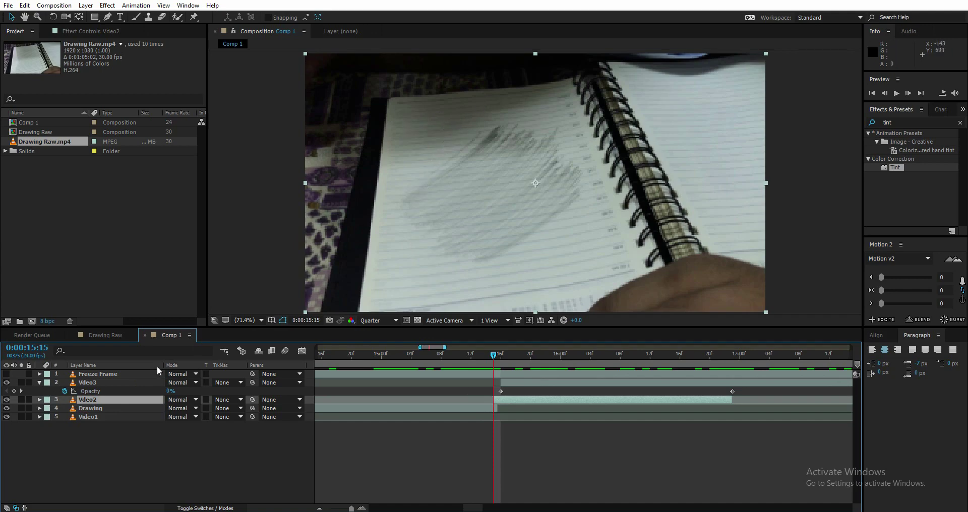
{"action": "left_click", "coordinate": [89, 383]}
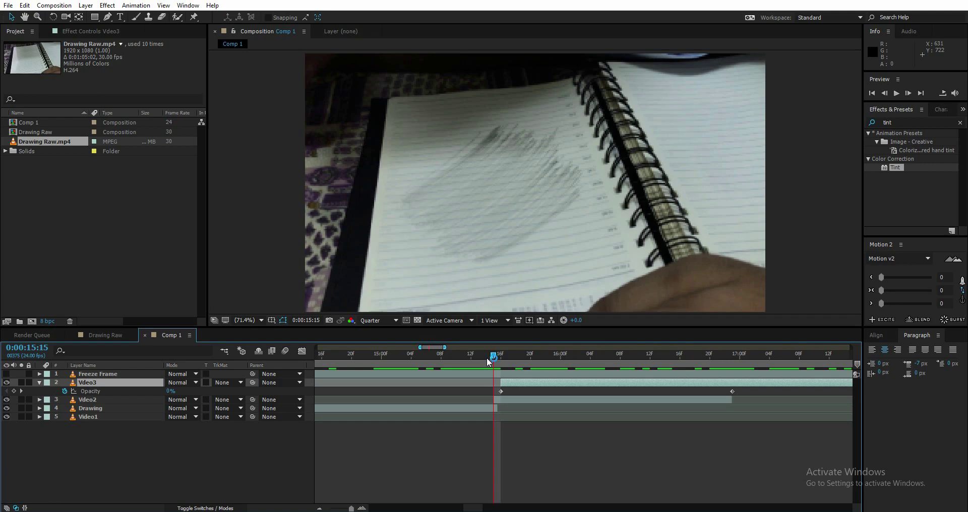
Step: Make the Freeze Frame layer visible again
{"action": "key", "text": "minus"}
{"action": "key", "text": "minus"}
{"action": "key", "text": "minus"}
{"action": "left_click", "coordinate": [96, 374]}
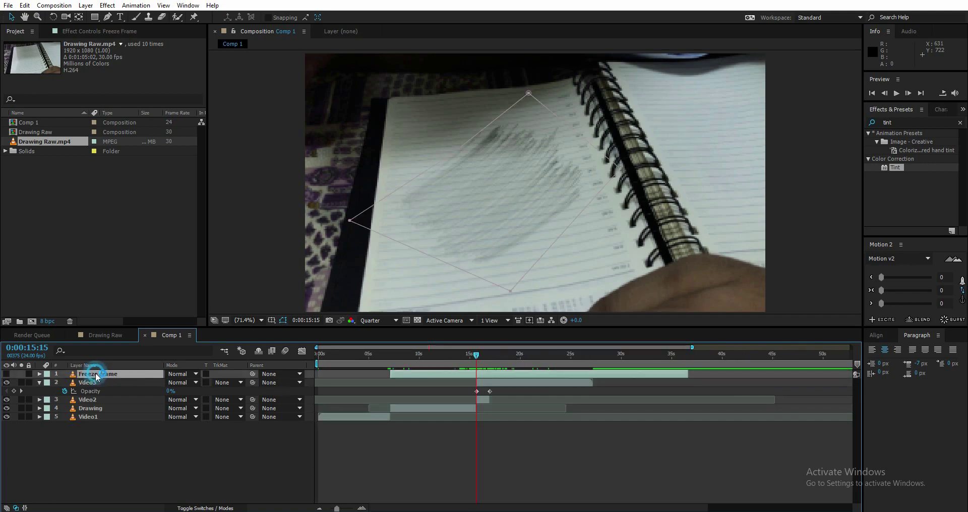
{"action": "left_click", "coordinate": [6, 375]}
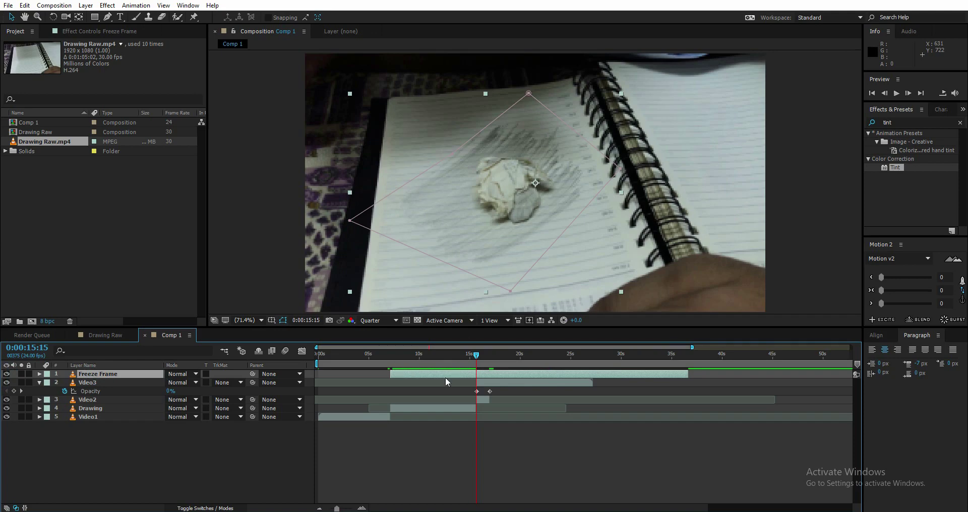
{"action": "left_click", "coordinate": [450, 463]}
Step: Fade out the Freeze Frame layer with Opacity keyframes of 100% at 0:00:16:12 and 0% at 0:00:17:14
{"action": "left_click", "coordinate": [485, 355]}
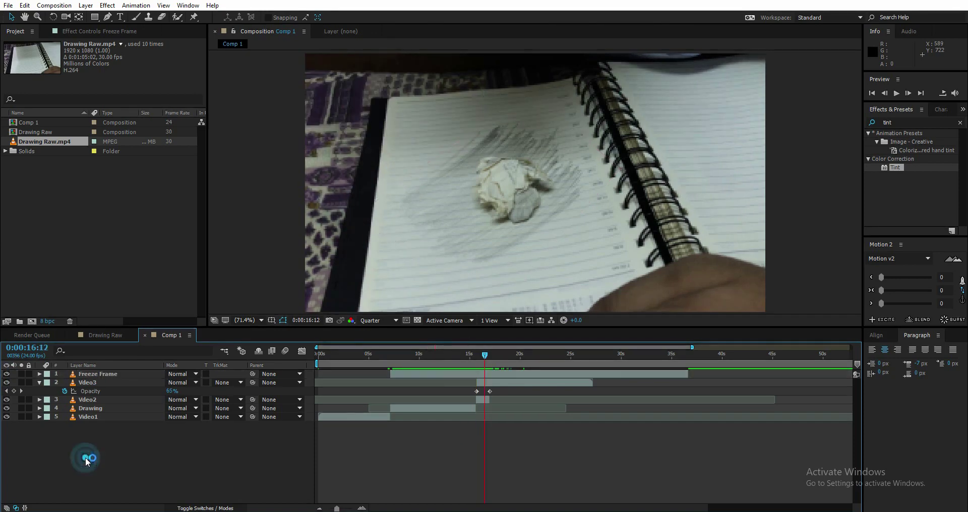
{"action": "left_click", "coordinate": [108, 375]}
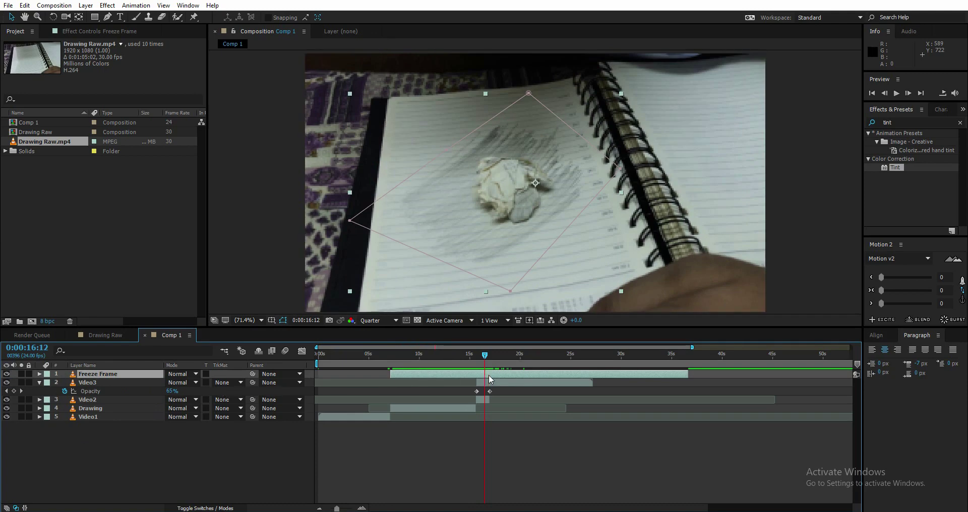
{"action": "key", "text": "t"}
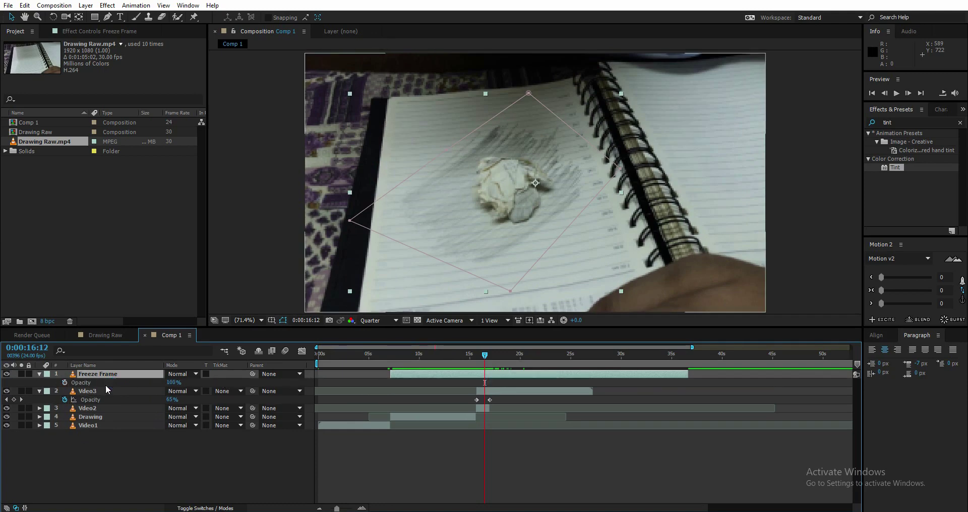
{"action": "left_click", "coordinate": [65, 383]}
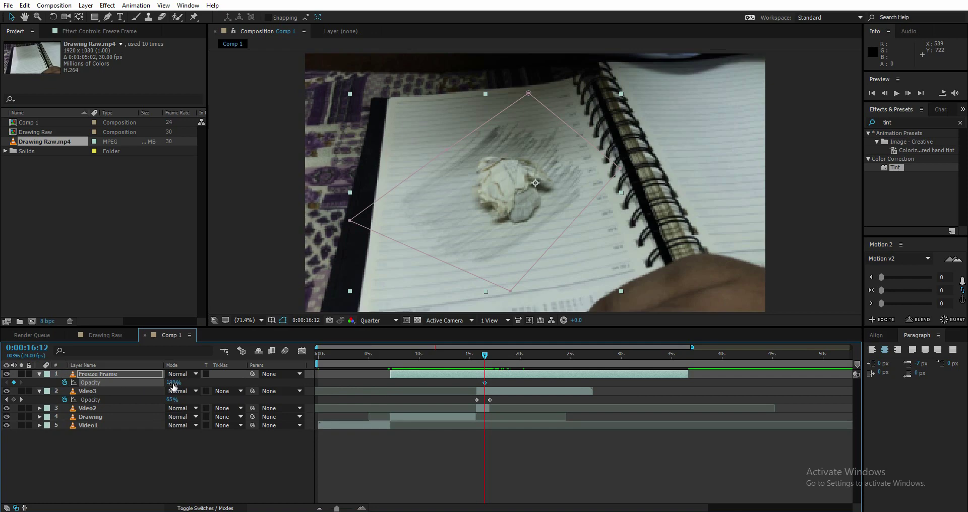
{"action": "left_click_drag", "start_coordinate": [486, 356], "coordinate": [495, 356]}
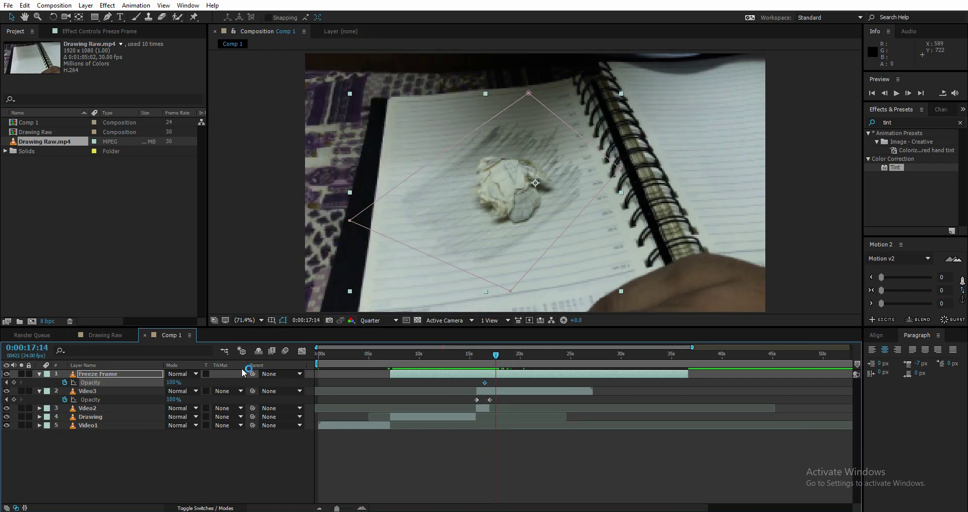
{"action": "left_click_drag", "start_coordinate": [173, 383], "coordinate": [76, 396]}
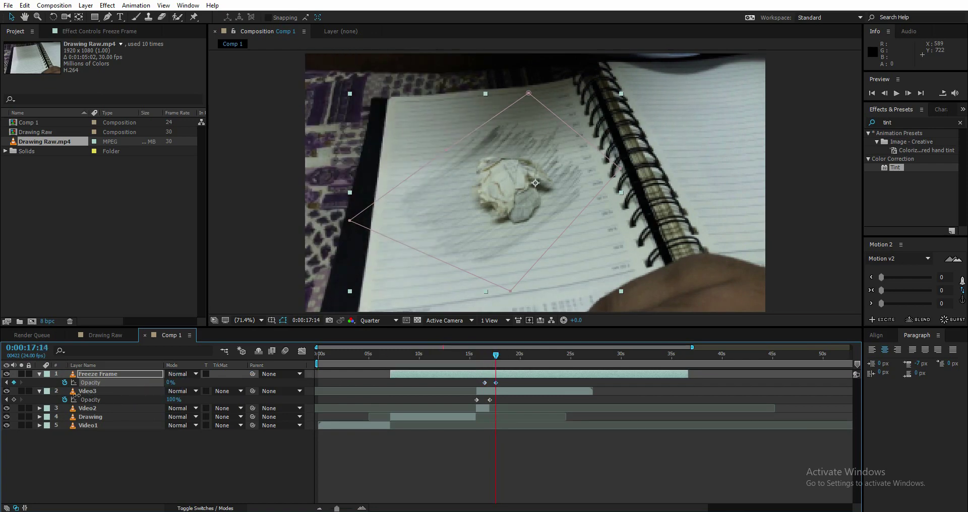
Step: Preview the Freeze Frame fade-out, compare the picture with and without that layer, and scrub through the transition
{"action": "key", "text": "space"}
{"action": "left_click", "coordinate": [186, 471]}
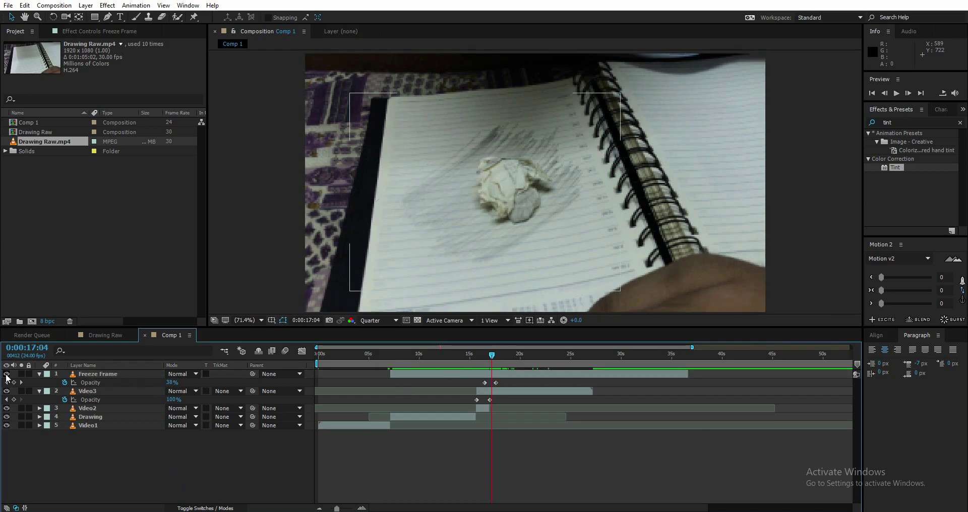
{"action": "left_click", "coordinate": [7, 375]}
{"action": "left_click", "coordinate": [97, 376]}
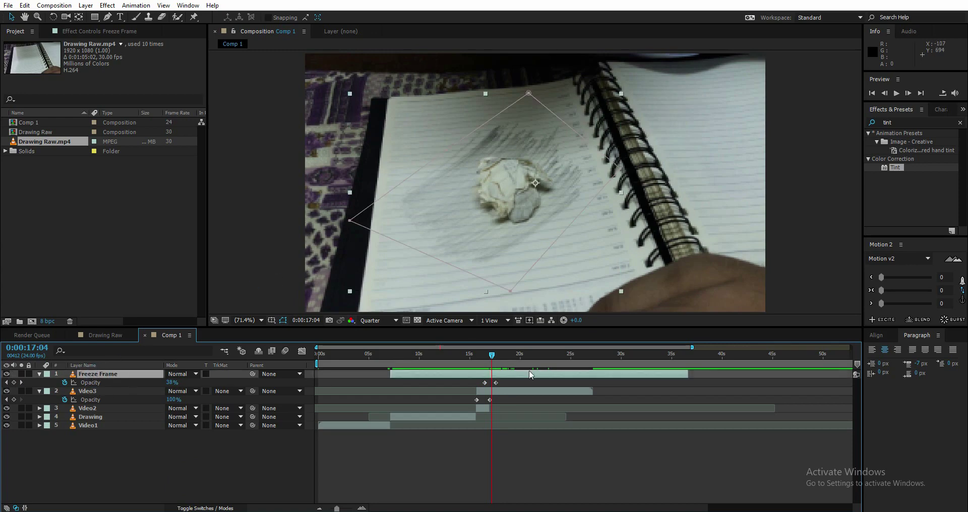
{"action": "left_click", "coordinate": [486, 357]}
{"action": "left_click_drag", "start_coordinate": [493, 360], "coordinate": [511, 359]}
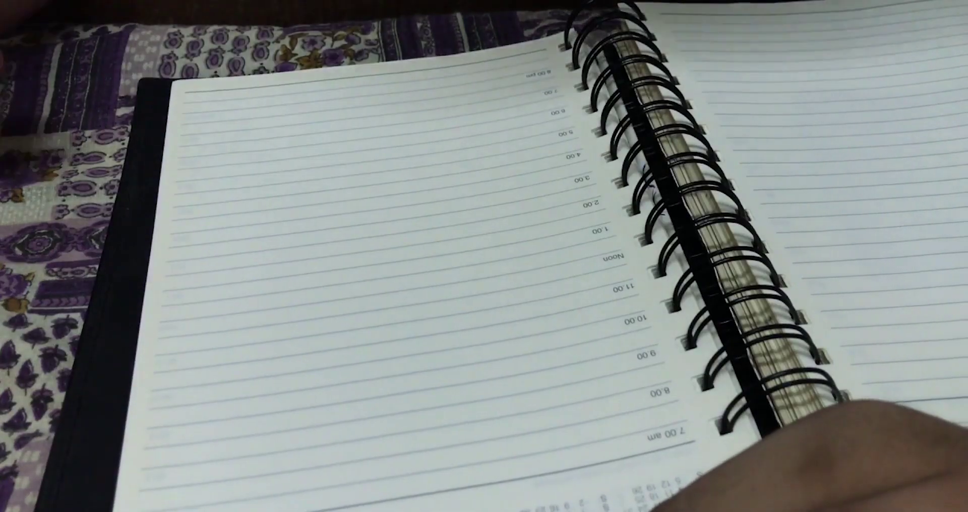